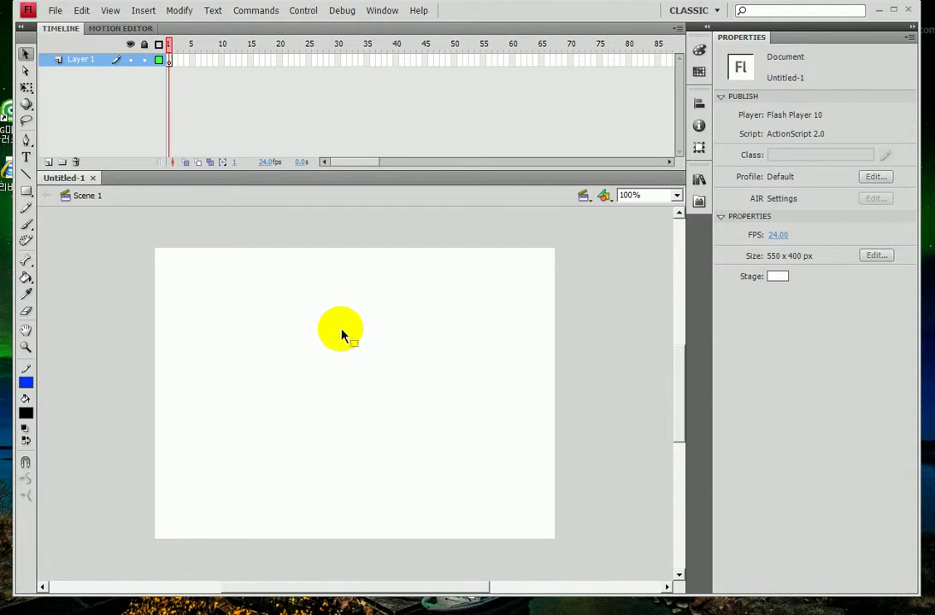
# Step: Save the new document as 플래시학습7day-애벌레만들기.fla in the 플래시 folder
pyautogui.hotkey('ctrl', 's')
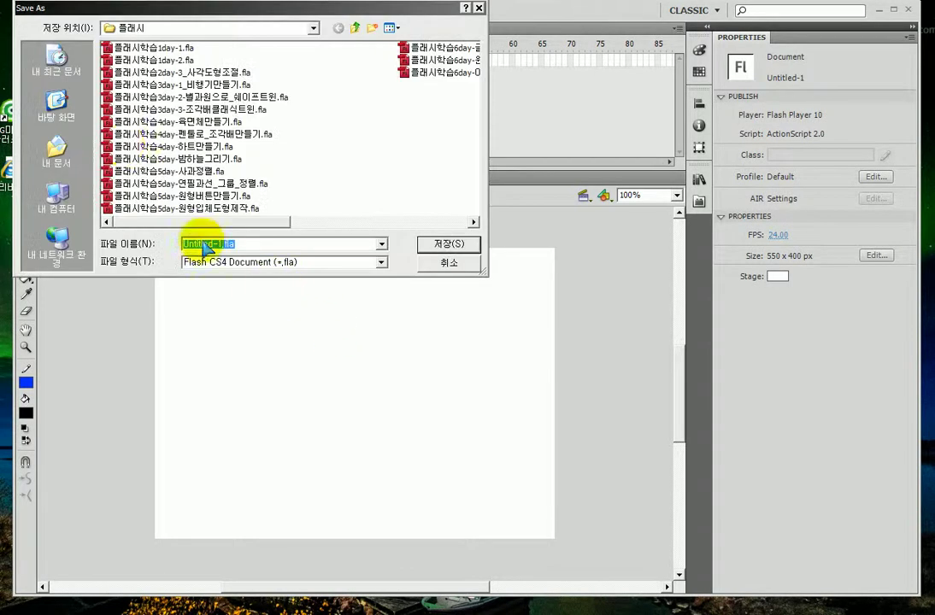
pyautogui.click(427, 61)
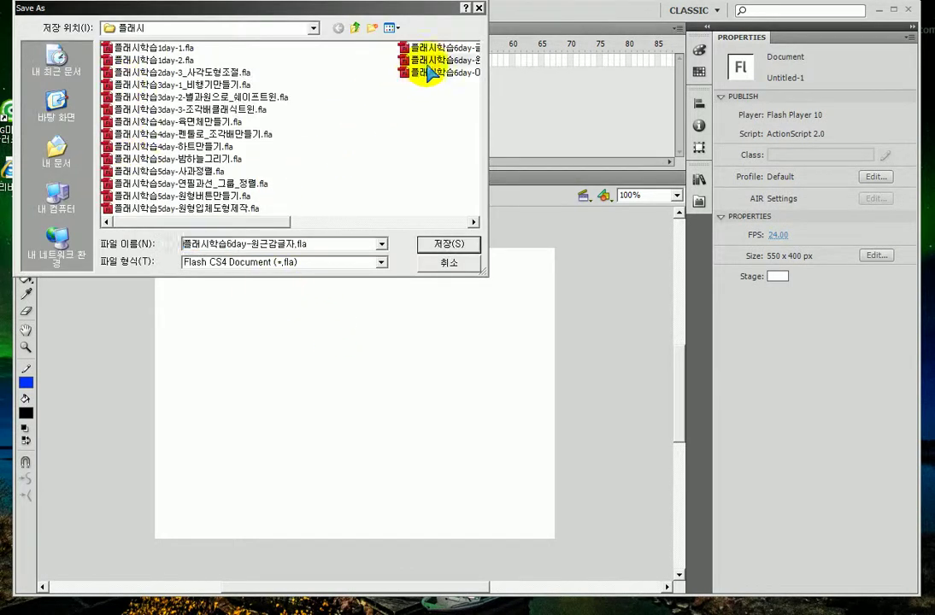
pyautogui.click(427, 73)
pyautogui.click(241, 244)
pyautogui.doubleClick(241, 244)
pyautogui.click(223, 243)
pyautogui.press('BackSpace')
pyautogui.write('7')
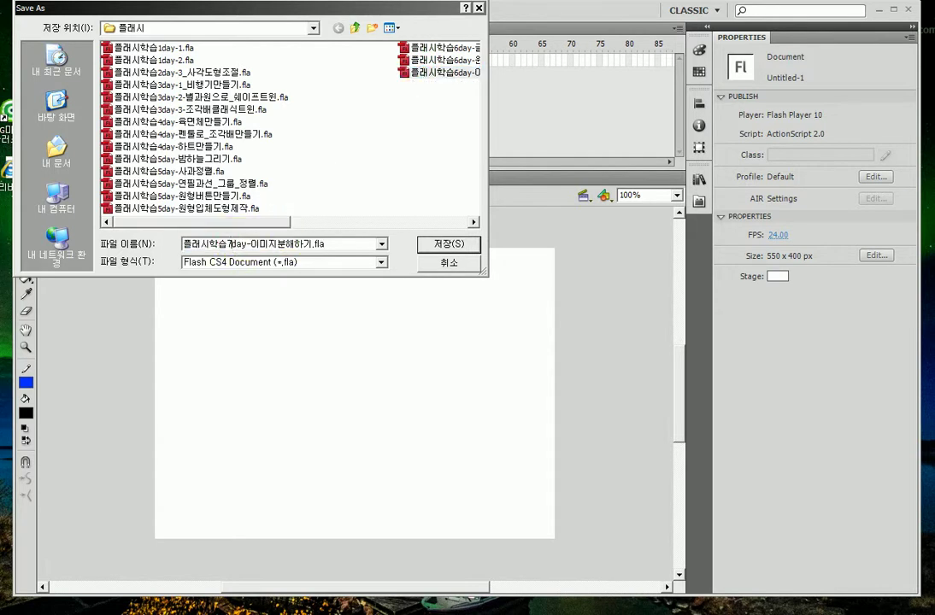
pyautogui.doubleClick(247, 244)
pyautogui.write('do')
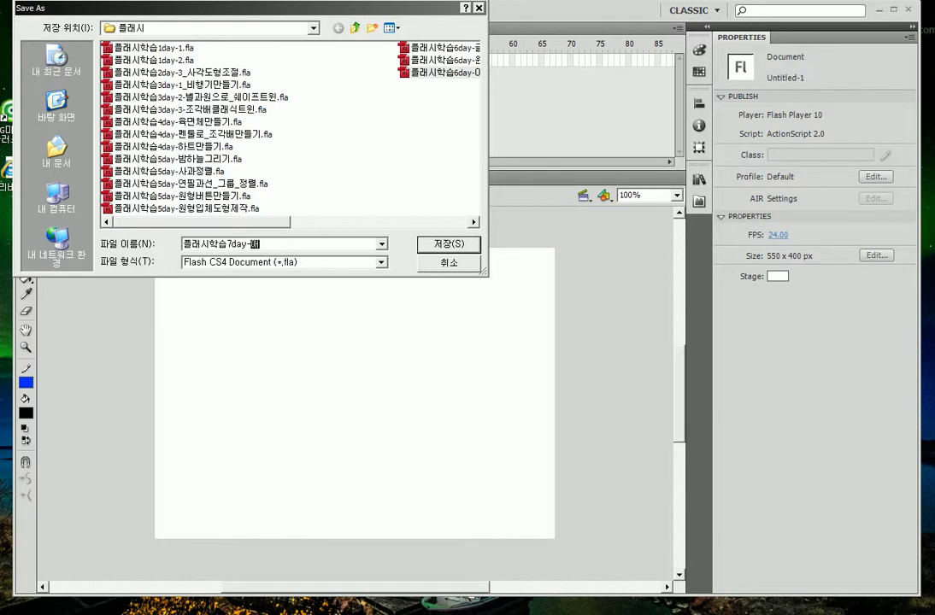
pyautogui.press('Return')
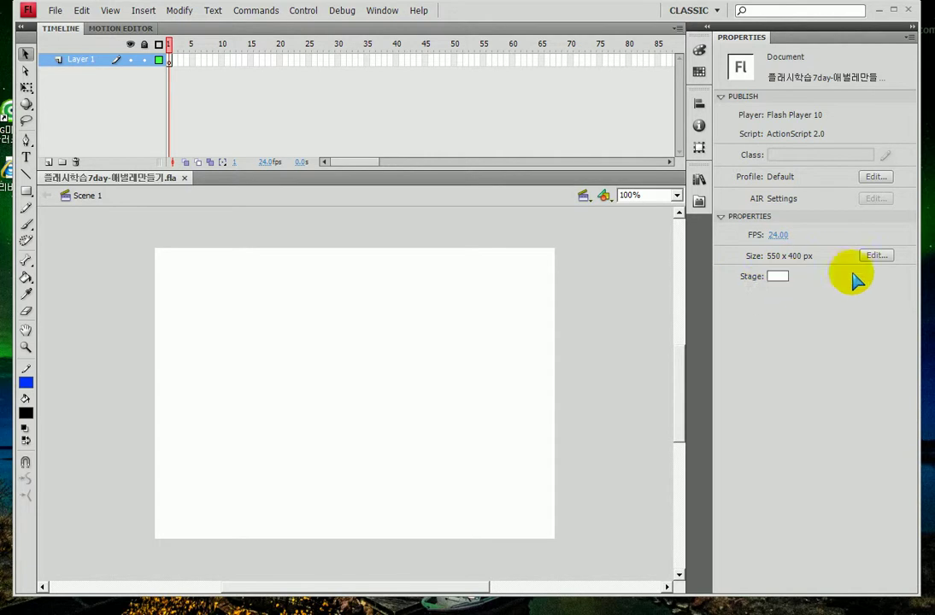
# Step: Set the document size to 600 px wide by 200 px high with an olive background color
pyautogui.click(867, 253)
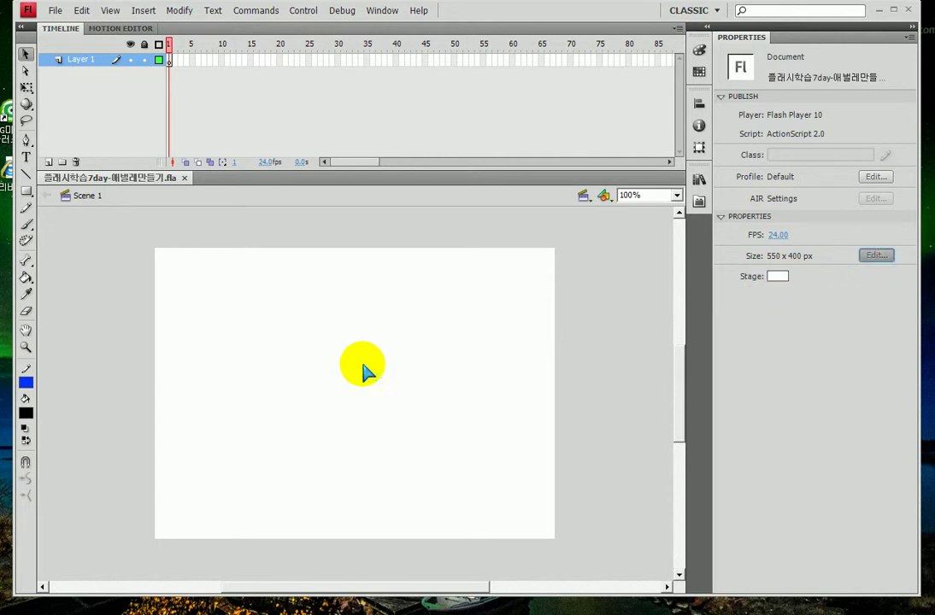
pyautogui.click(876, 255)
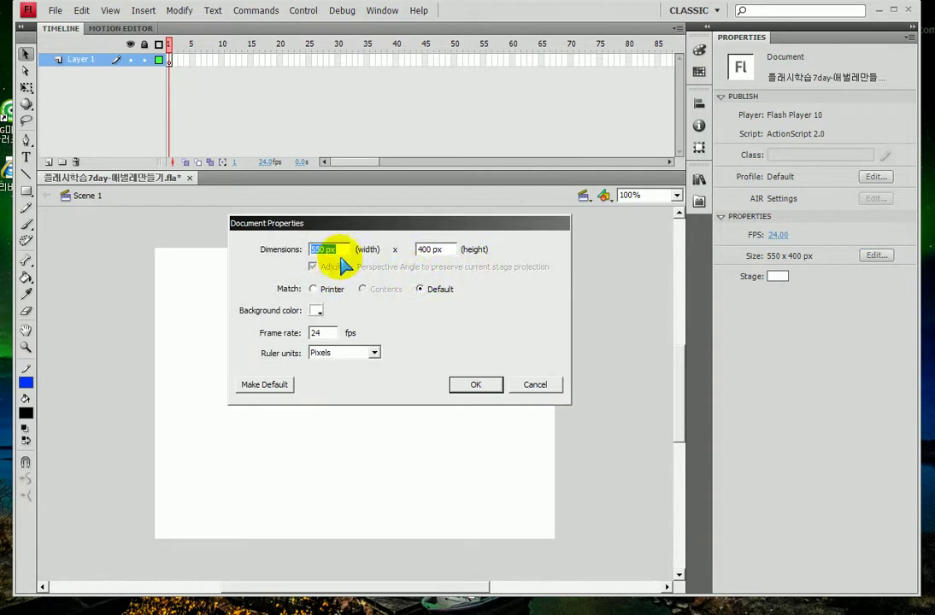
pyautogui.write('600')
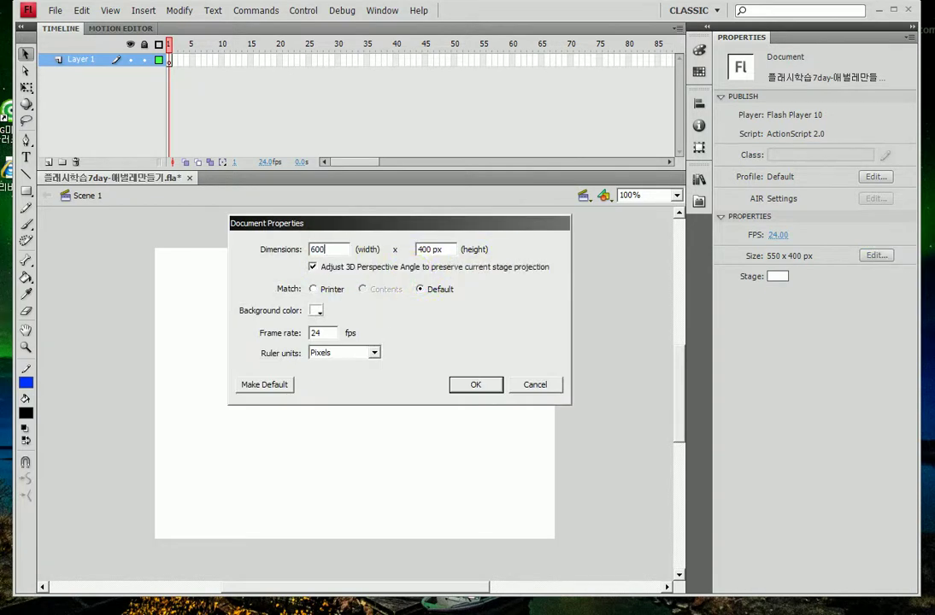
pyautogui.press('Tab')
pyautogui.write('200')
pyautogui.click(316, 311)
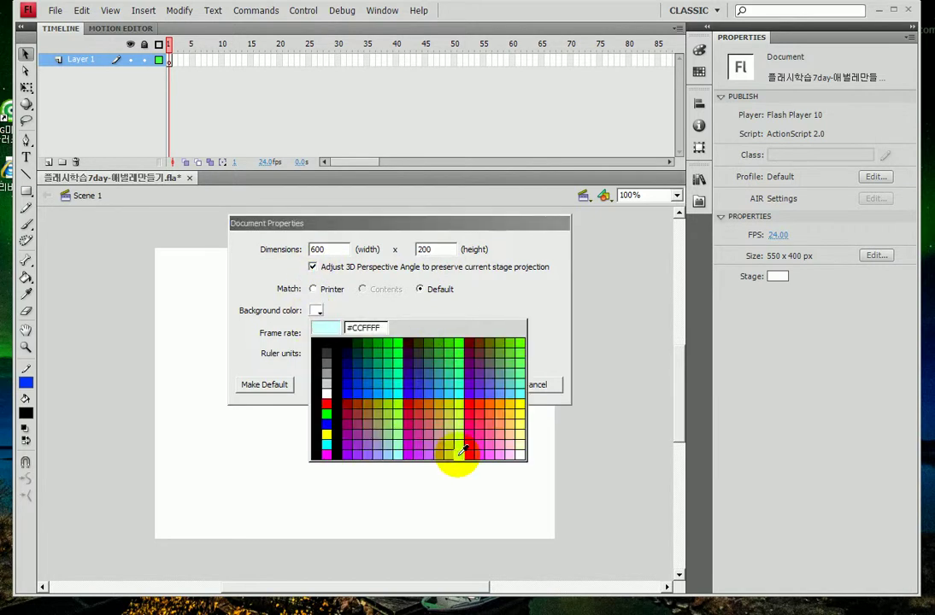
pyautogui.click(378, 409)
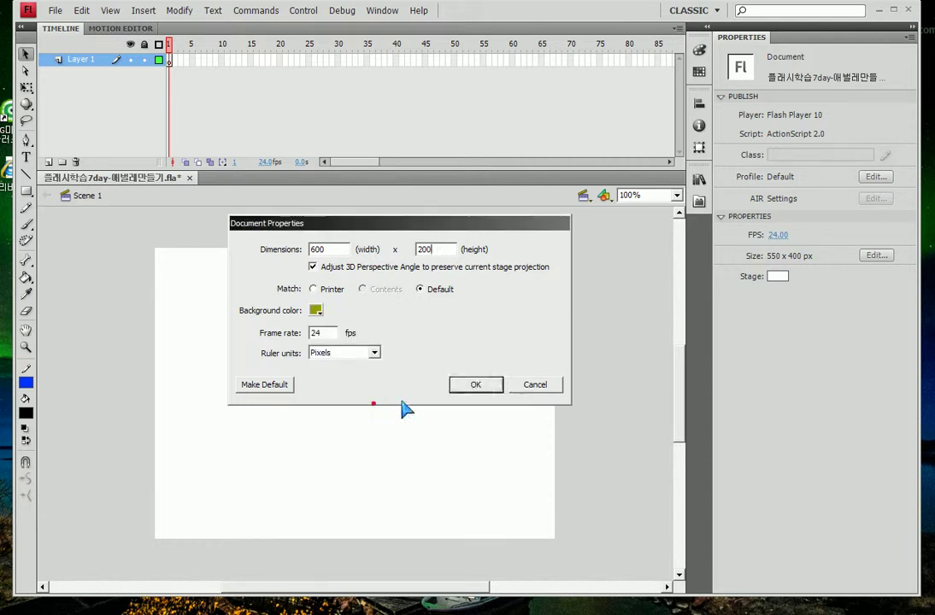
pyautogui.click(475, 387)
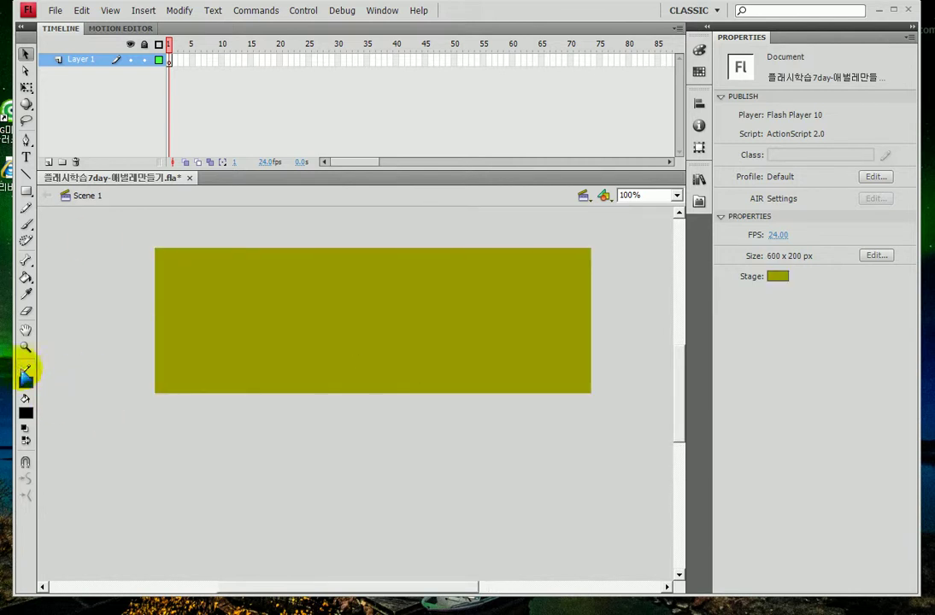
# Step: Save the document and switch to the Oval tool
pyautogui.click(26, 347)
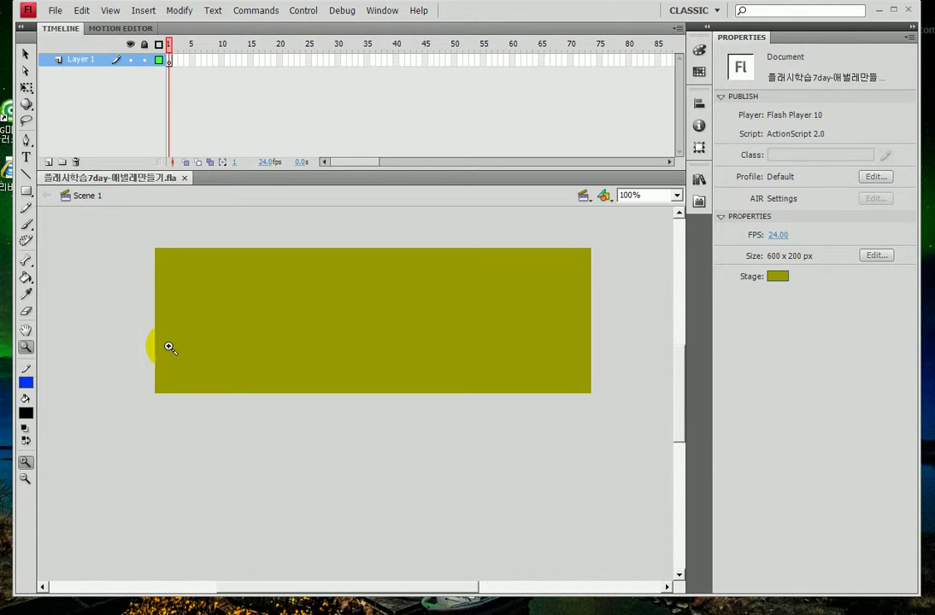
pyautogui.moveTo(150, 263); pyautogui.dragTo(340, 391)
pyautogui.click(26, 189)
pyautogui.hotkey('ctrl', 's')
pyautogui.moveTo(26, 190); pyautogui.dragTo(89, 209)
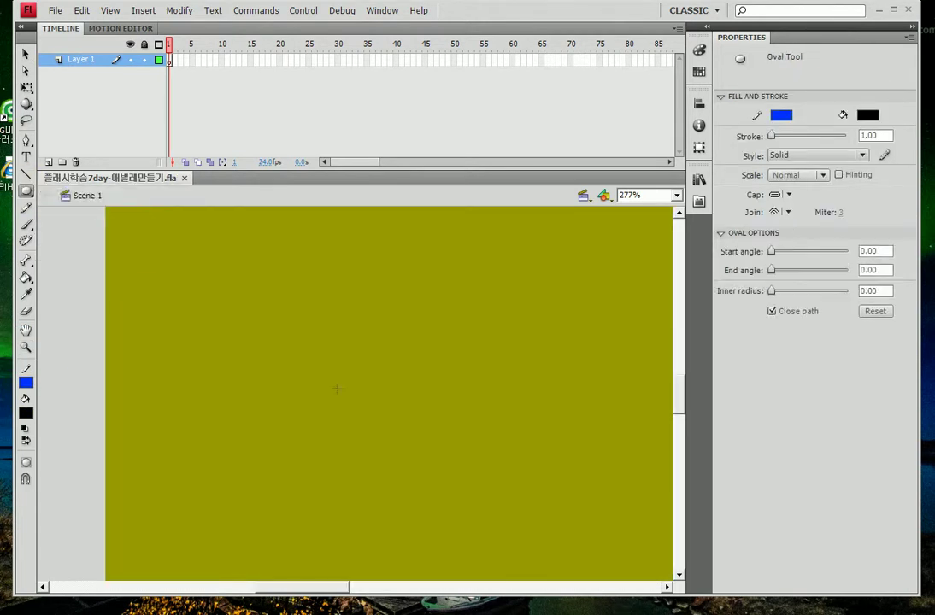
pyautogui.hotkey('ctrl', '-')
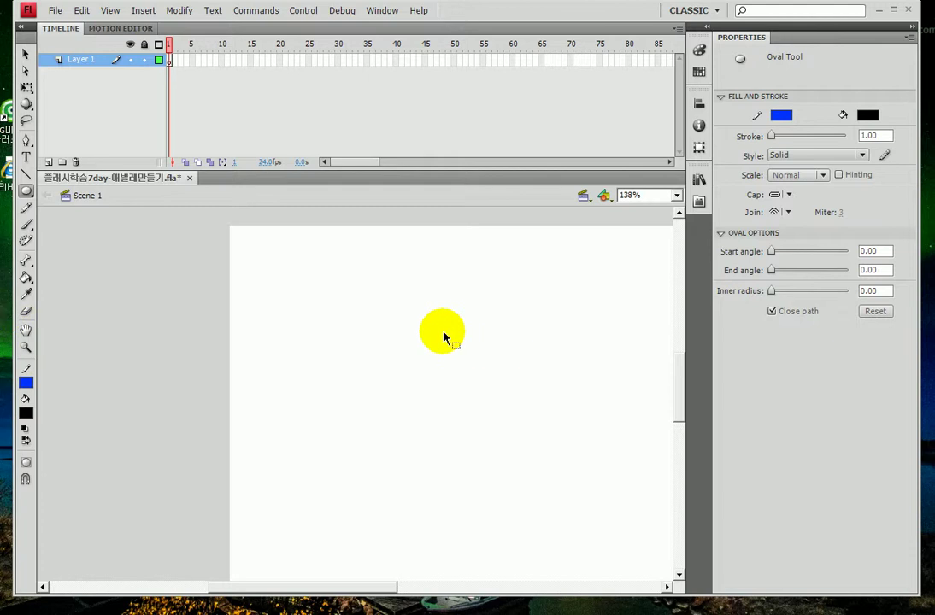
pyautogui.click(82, 12)
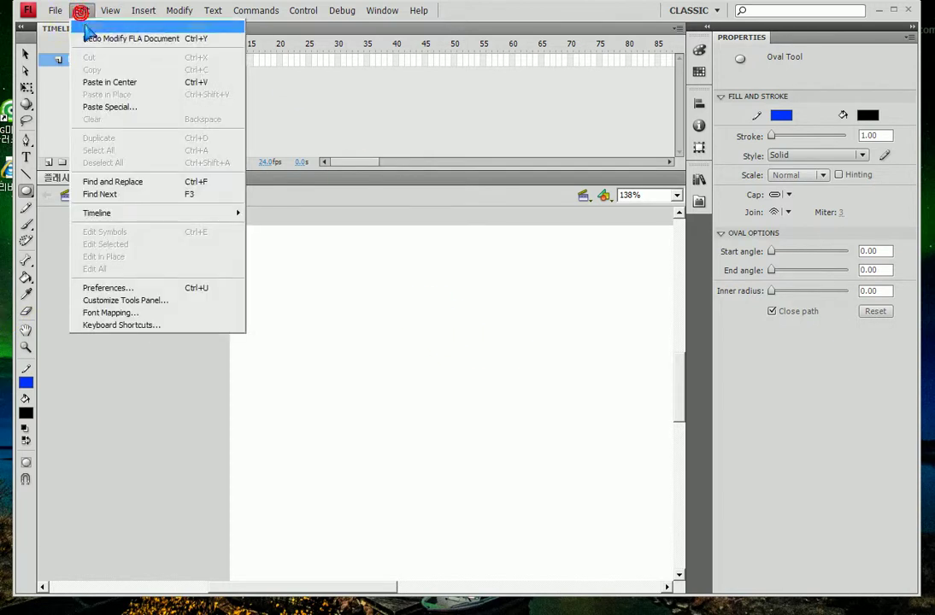
pyautogui.click(297, 320)
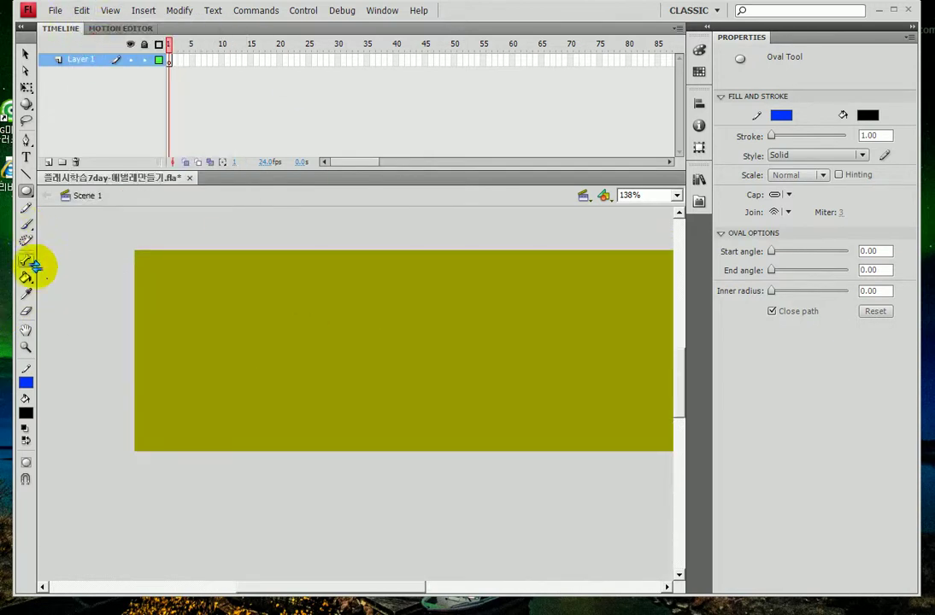
# Step: Draw a yellow oval without a stroke near the stage's left end as the caterpillar's head
pyautogui.click(26, 385)
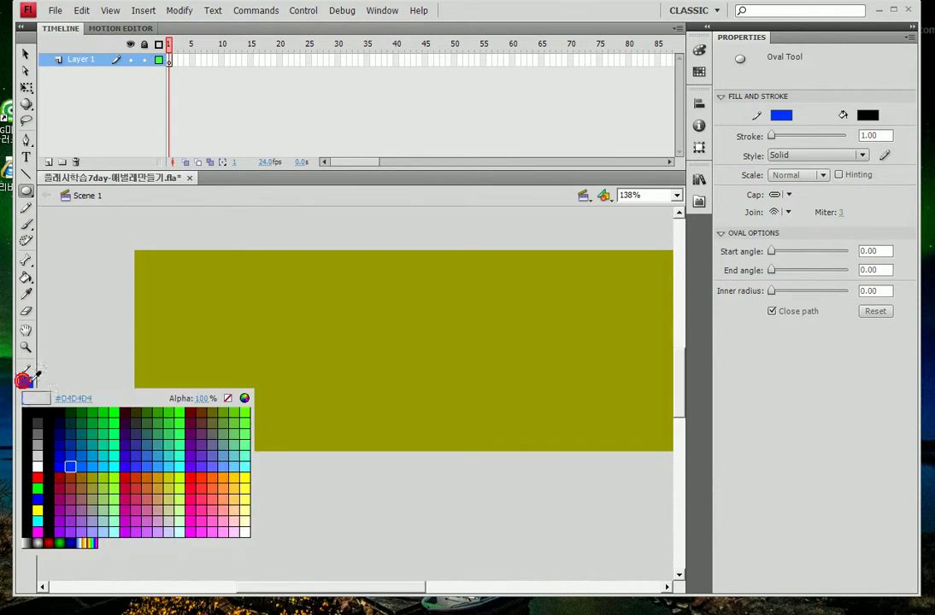
pyautogui.click(225, 394)
pyautogui.click(28, 415)
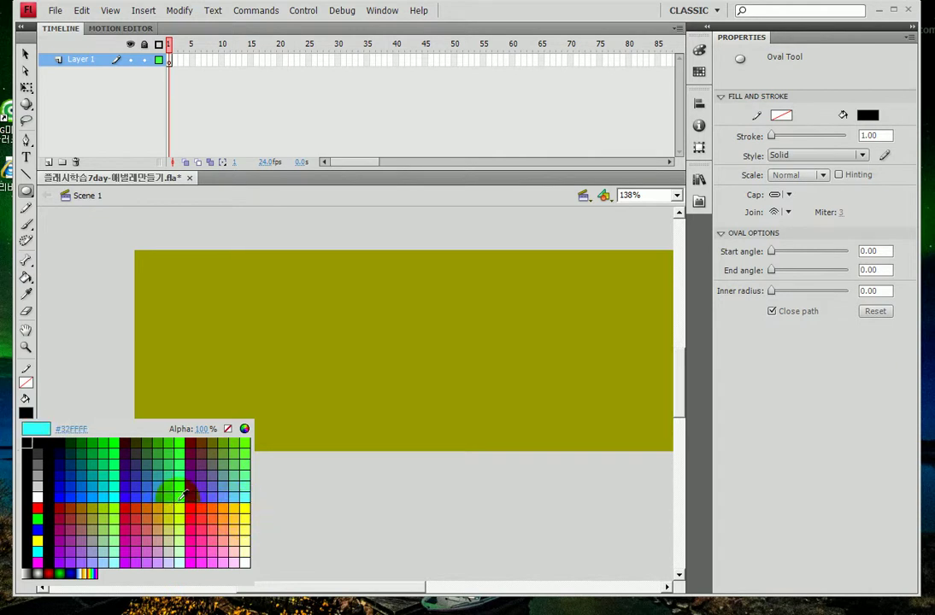
pyautogui.click(247, 509)
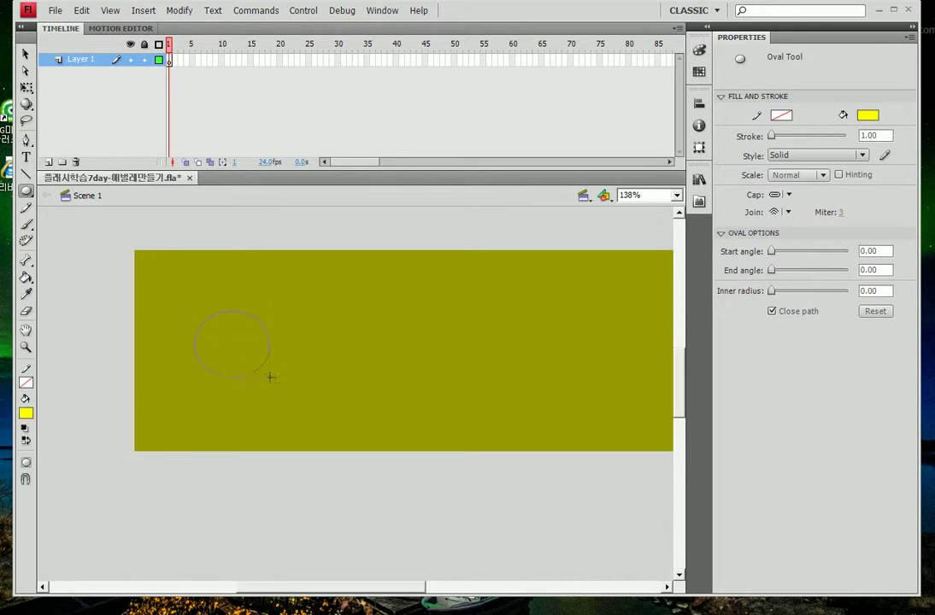
pyautogui.moveTo(278, 379); pyautogui.dragTo(278, 379)
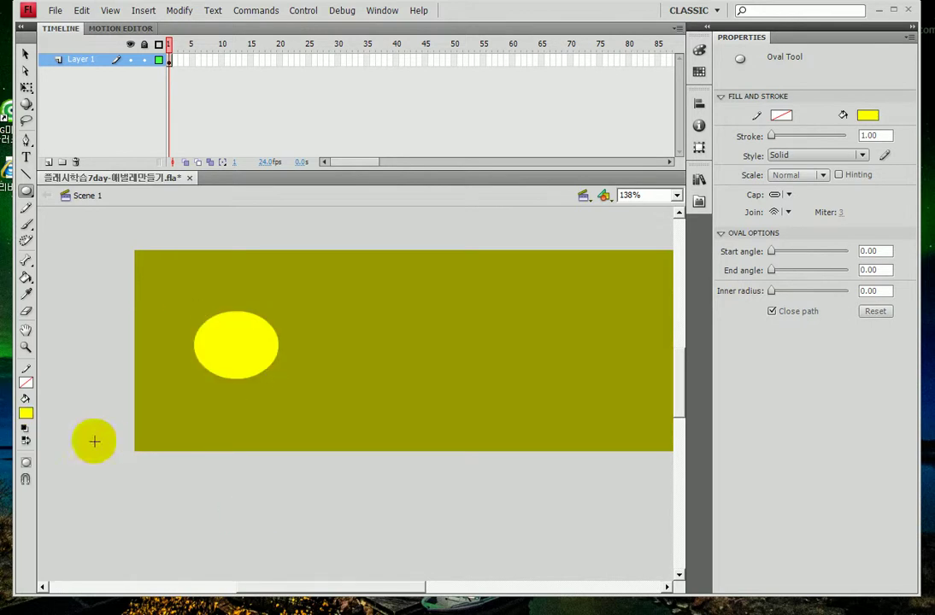
pyautogui.moveTo(104, 278); pyautogui.dragTo(379, 445)
pyautogui.hotkey('ctrl', 'z')
# Step: Draw two upright white ovals, about 18 by 26.5 px, side by side on the yellow head as eyes
pyautogui.click(26, 347)
pyautogui.moveTo(165, 259); pyautogui.dragTo(368, 429)
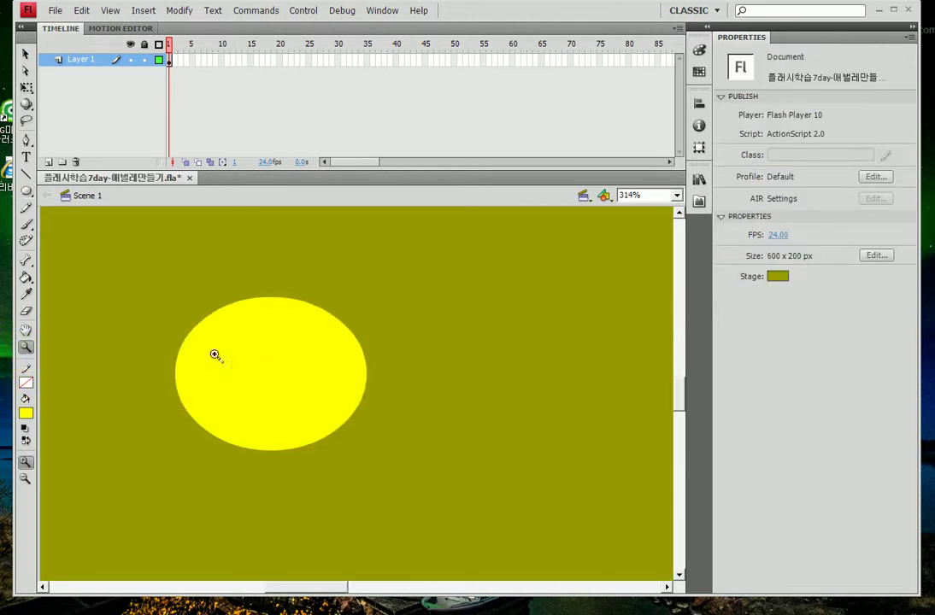
pyautogui.click(26, 191)
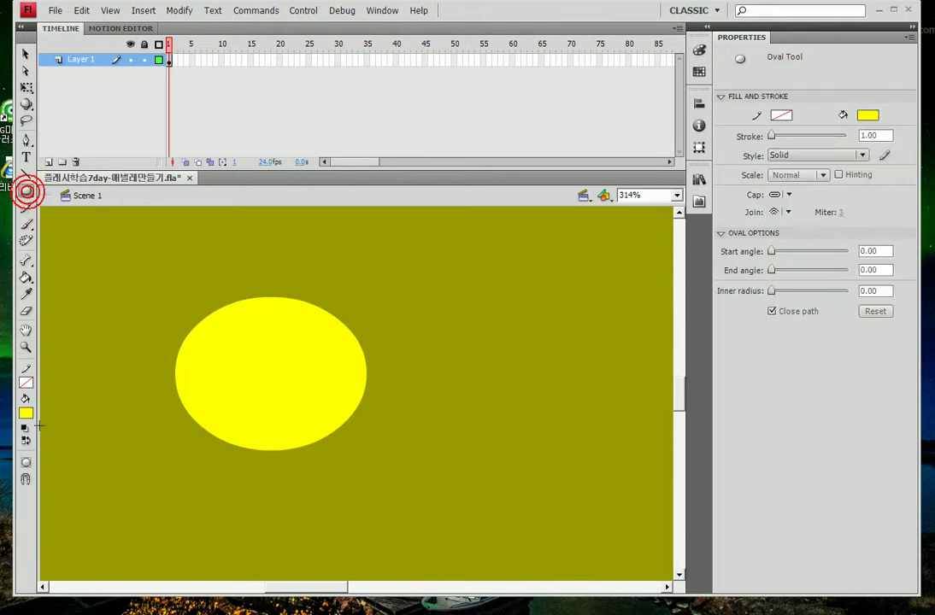
pyautogui.click(30, 412)
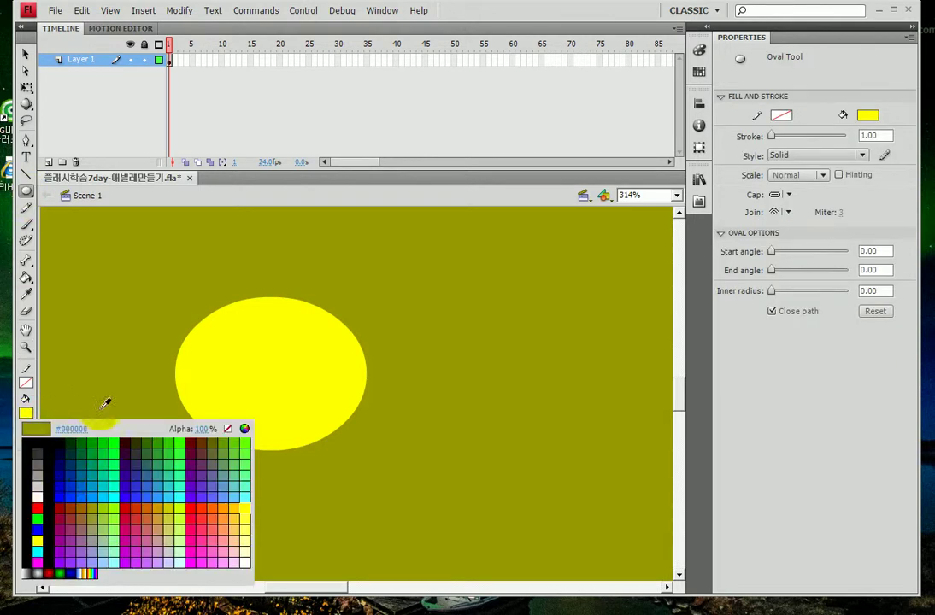
pyautogui.click(38, 496)
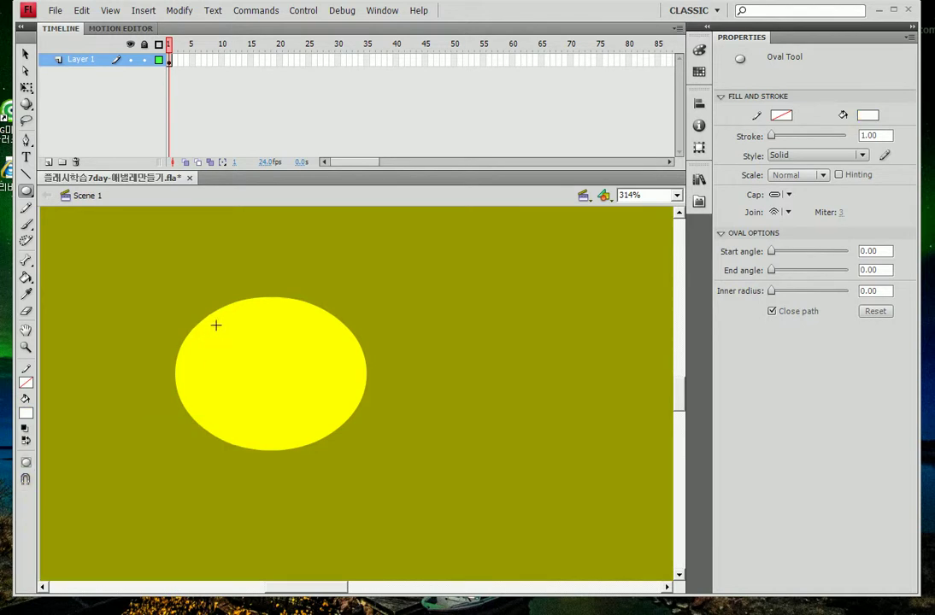
pyautogui.moveTo(228, 347); pyautogui.dragTo(306, 355)
pyautogui.click(26, 53)
pyautogui.click(450, 359)
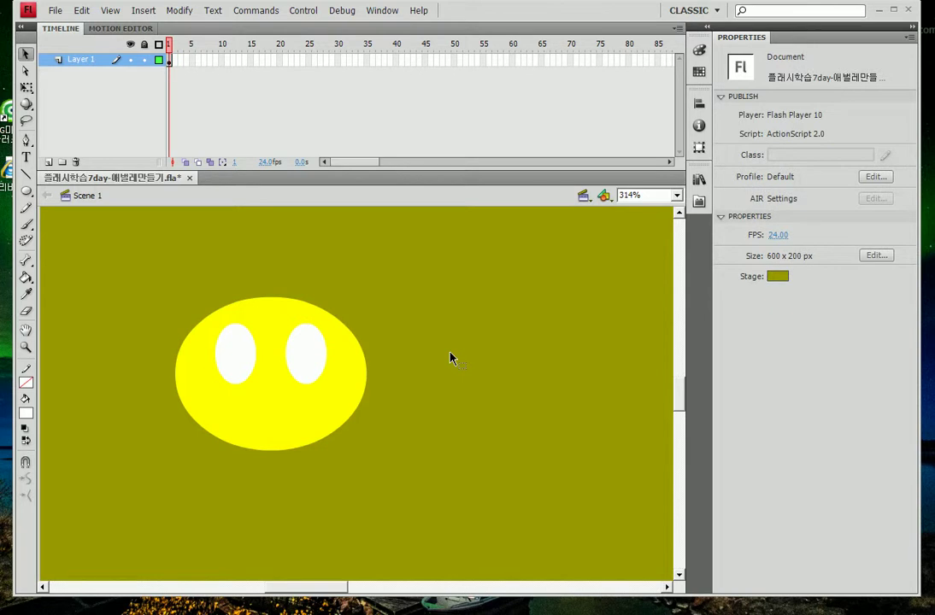
pyautogui.moveTo(309, 346); pyautogui.dragTo(391, 297)
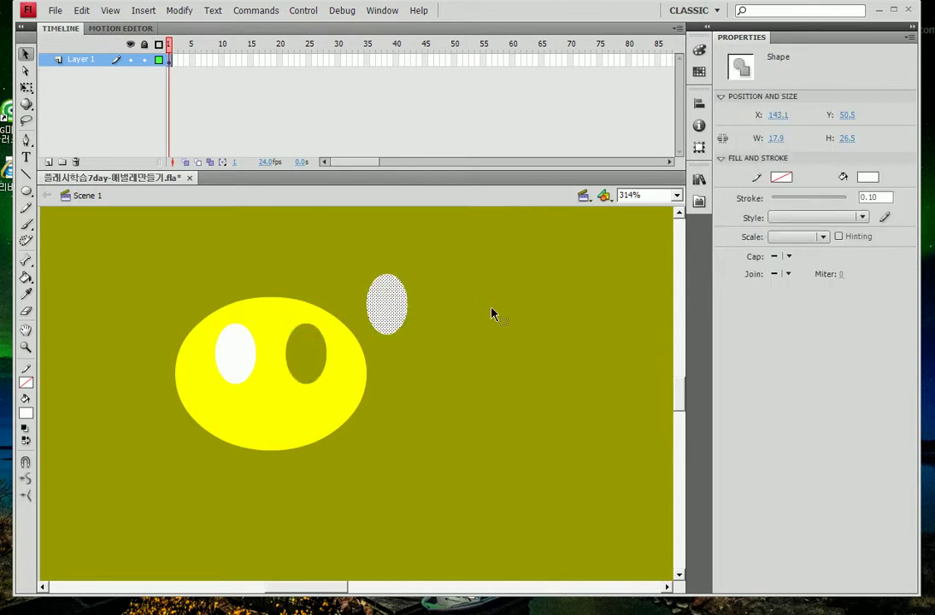
pyautogui.hotkey('ctrl', 'z')
pyautogui.click(461, 316)
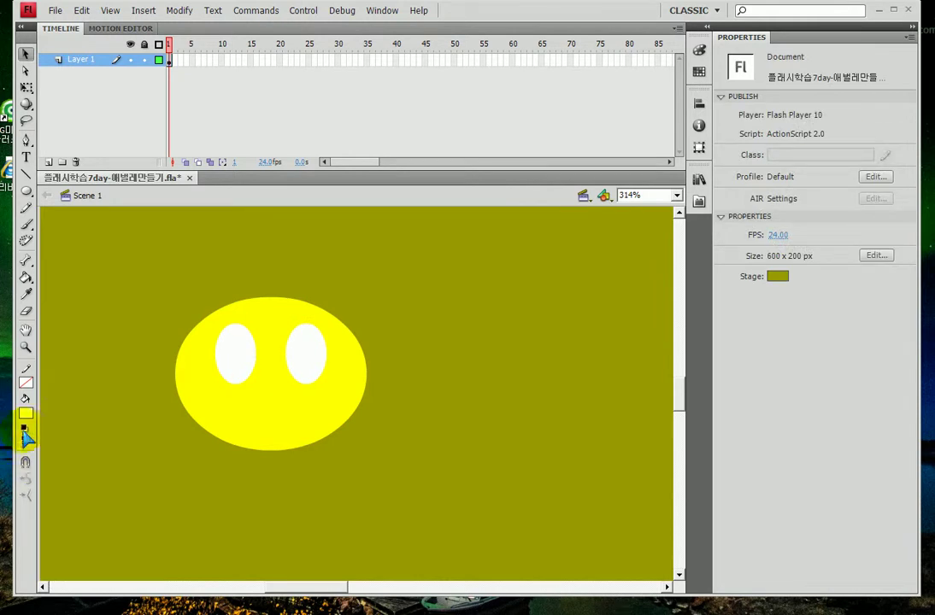
# Step: Draw a small black circle as a pupil toward the inner side of each white eye
pyautogui.click(26, 414)
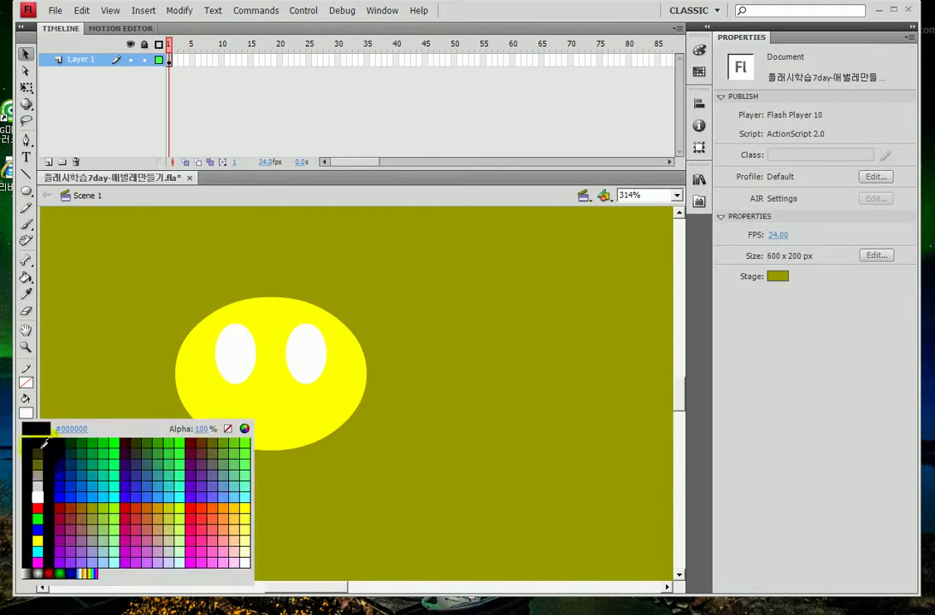
pyautogui.click(34, 444)
pyautogui.click(26, 192)
pyautogui.moveTo(235, 346)
pyautogui.mouseDown()
pyautogui.moveTo(223, 348)
pyautogui.moveTo(236, 346)
pyautogui.moveTo(250, 360)
pyautogui.moveTo(298, 356)
pyautogui.mouseUp()
pyautogui.click(26, 53)
pyautogui.click(431, 384)
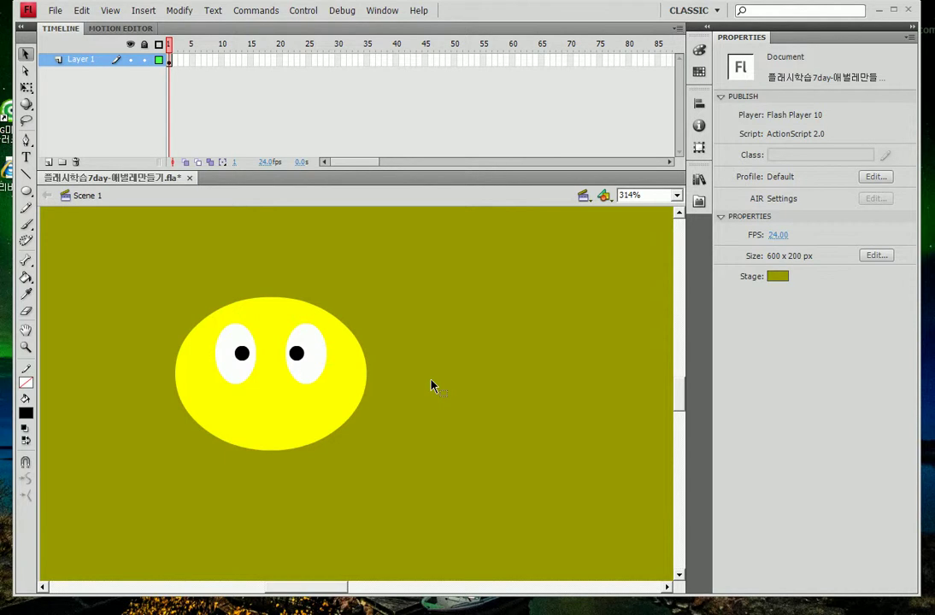
# Step: Draw a small red oval without a stroke on the empty area to the right of the head
pyautogui.click(26, 190)
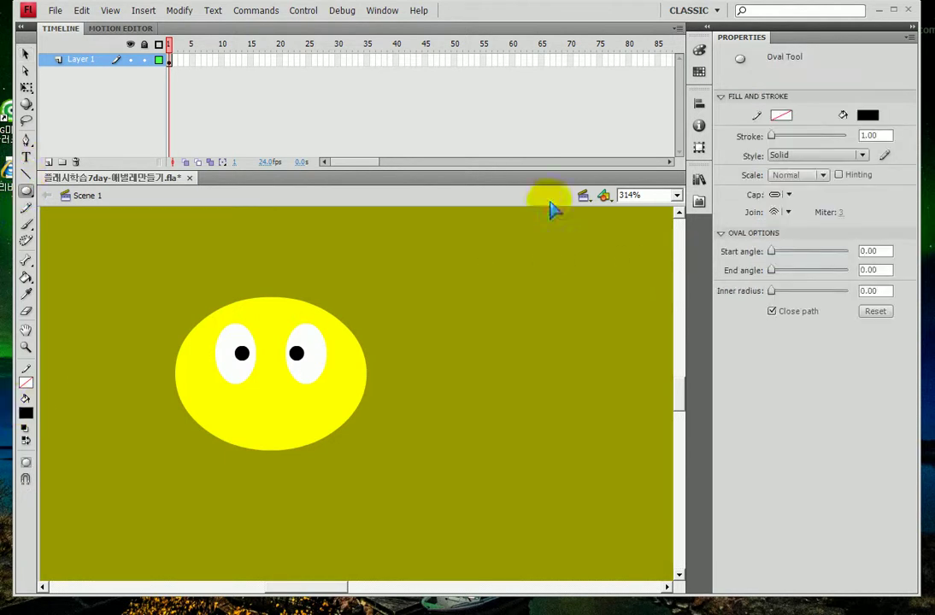
pyautogui.click(867, 115)
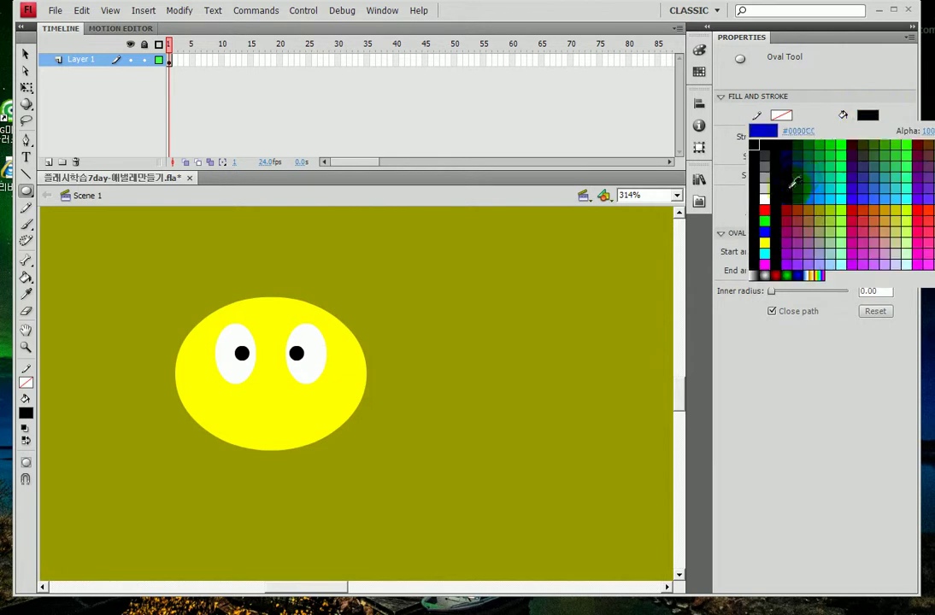
pyautogui.click(766, 209)
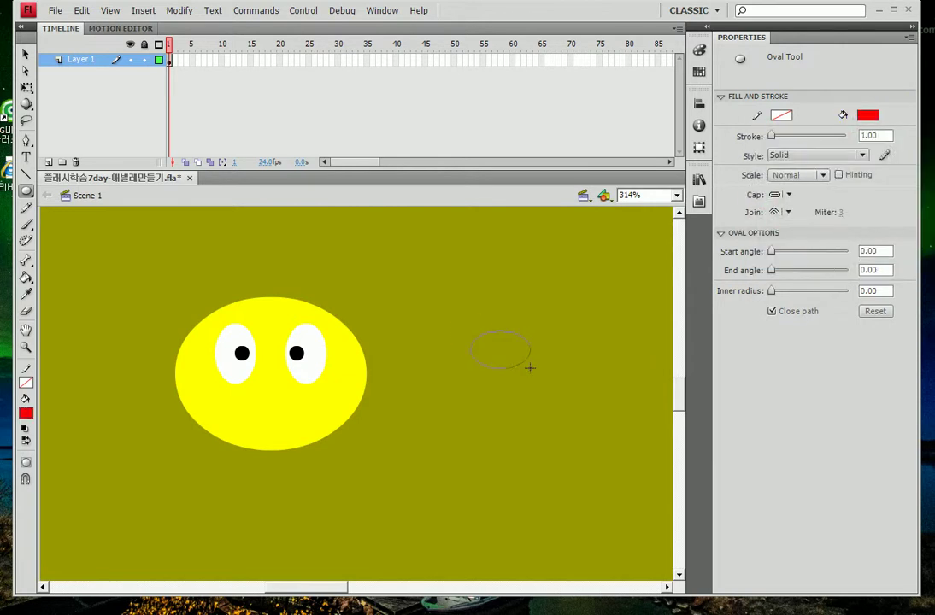
pyautogui.moveTo(521, 370); pyautogui.dragTo(518, 368)
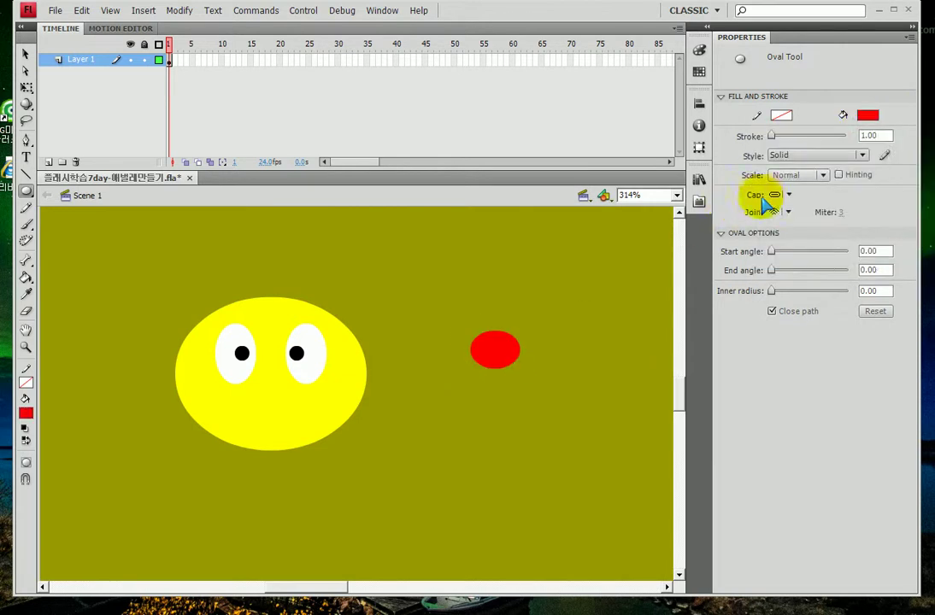
# Step: Reset the drawing colors to a black stroke and white fill
pyautogui.click(699, 50)
pyautogui.click(540, 102)
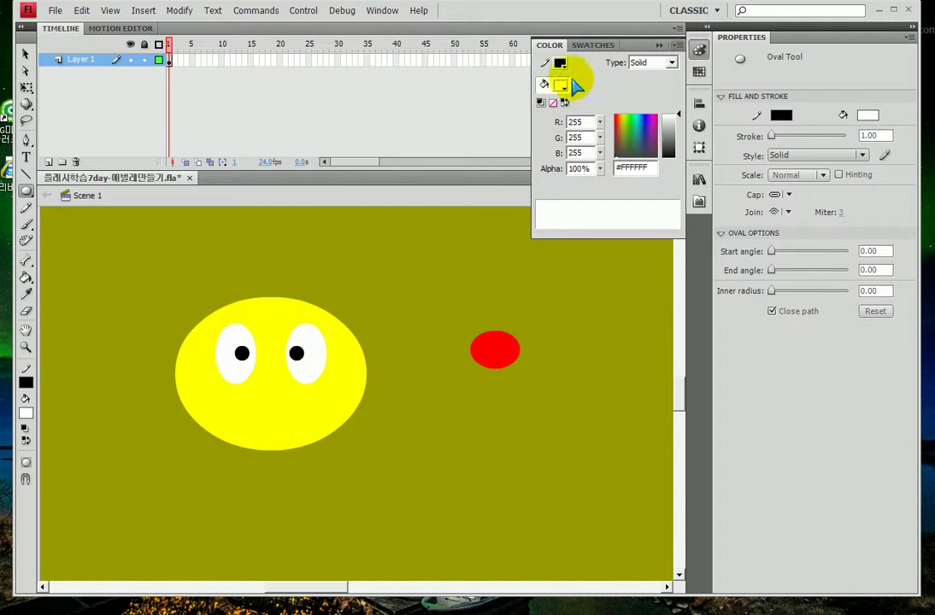
pyautogui.click(699, 50)
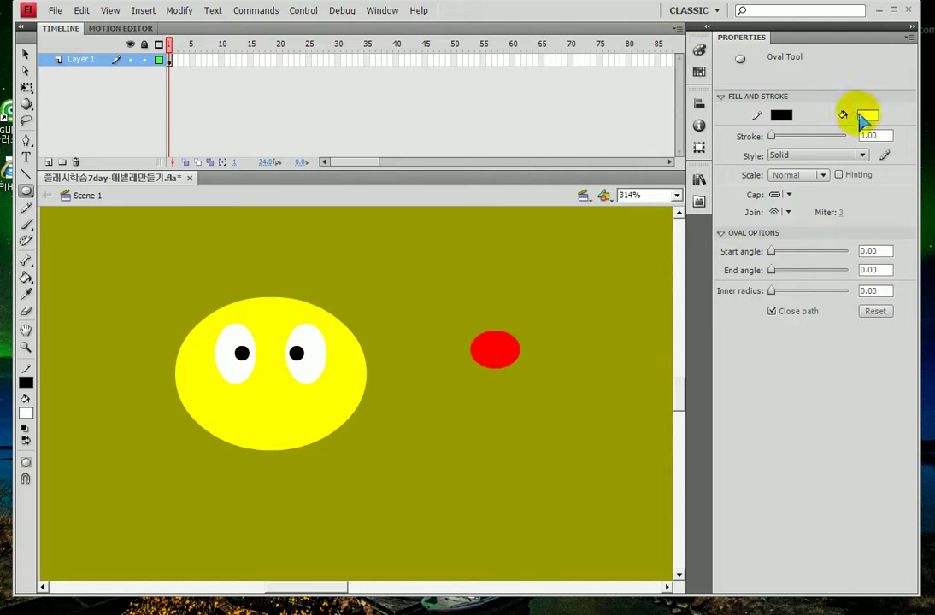
# Step: Set the Oval tool to no fill and a red stroke
pyautogui.click(866, 116)
pyautogui.click(932, 130)
pyautogui.click(867, 115)
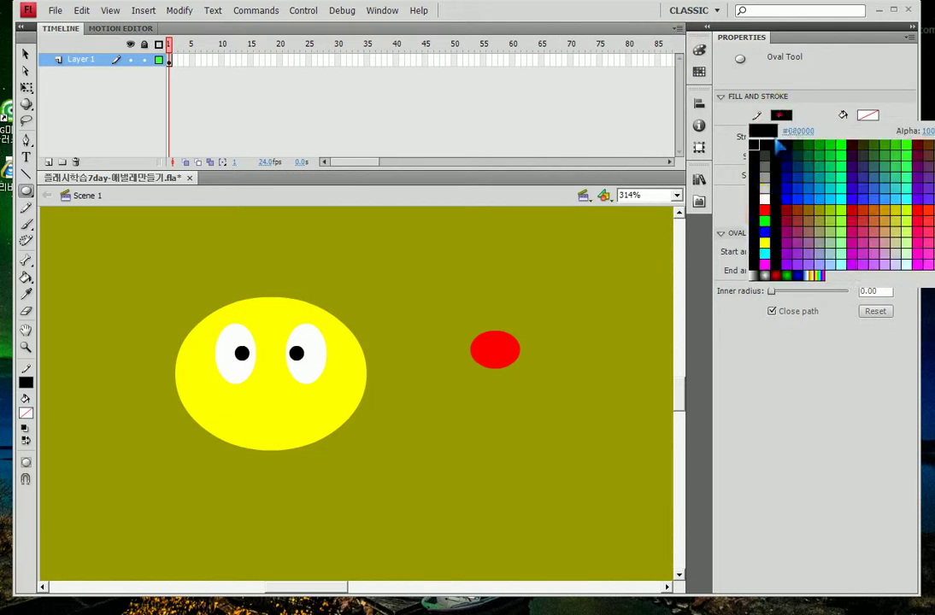
pyautogui.click(768, 209)
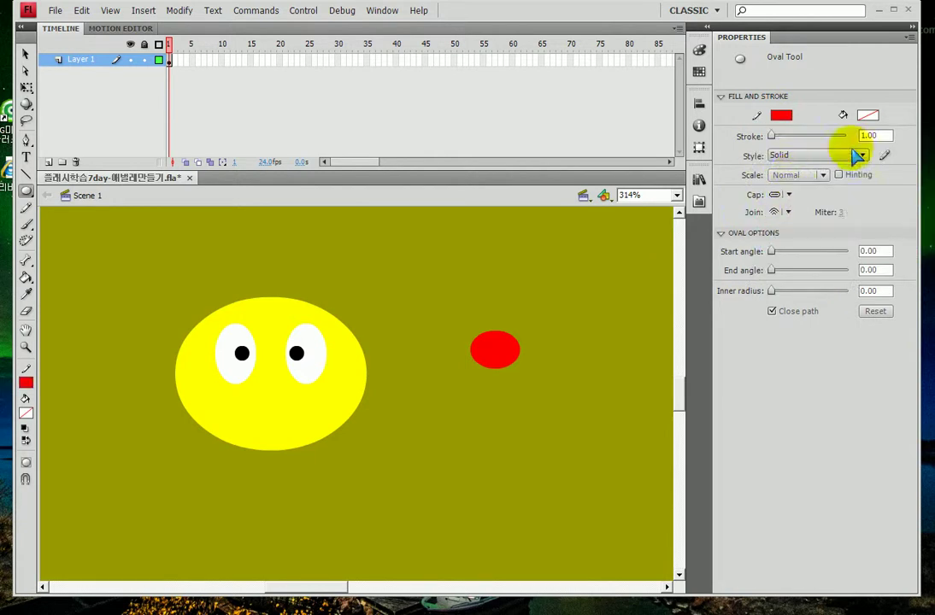
pyautogui.moveTo(771, 143)
pyautogui.mouseDown()
pyautogui.moveTo(784, 135)
pyautogui.moveTo(775, 137)
pyautogui.mouseUp()
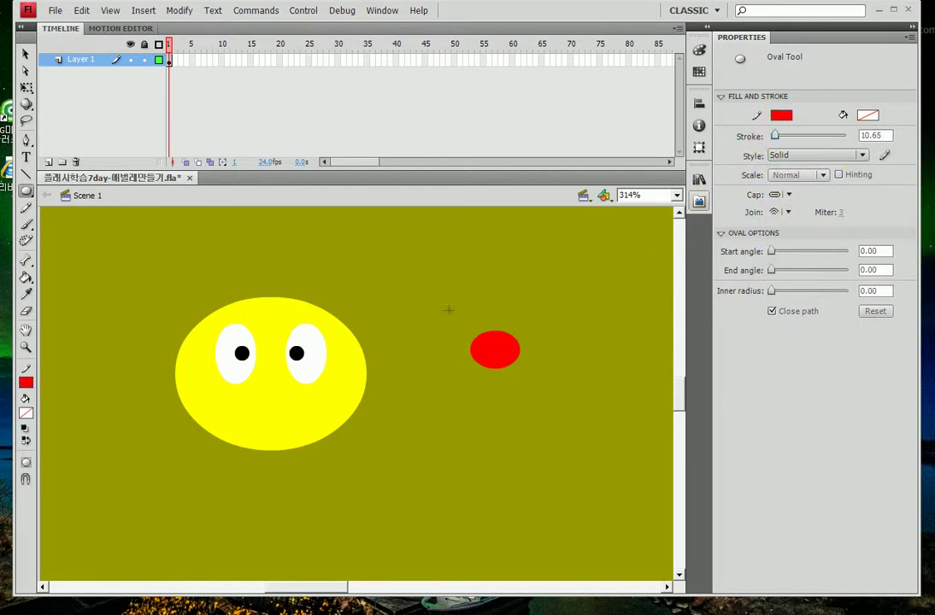
pyautogui.moveTo(446, 306); pyautogui.dragTo(570, 399)
pyautogui.hotkey('ctrl', 'z')
# Step: Delete the solid red oval beside the head and draw a small unfilled oval there with a 4.80 red stroke
pyautogui.keyDown('ctrl'); pyautogui.click(495, 354); pyautogui.keyUp('ctrl')
pyautogui.press('Delete')
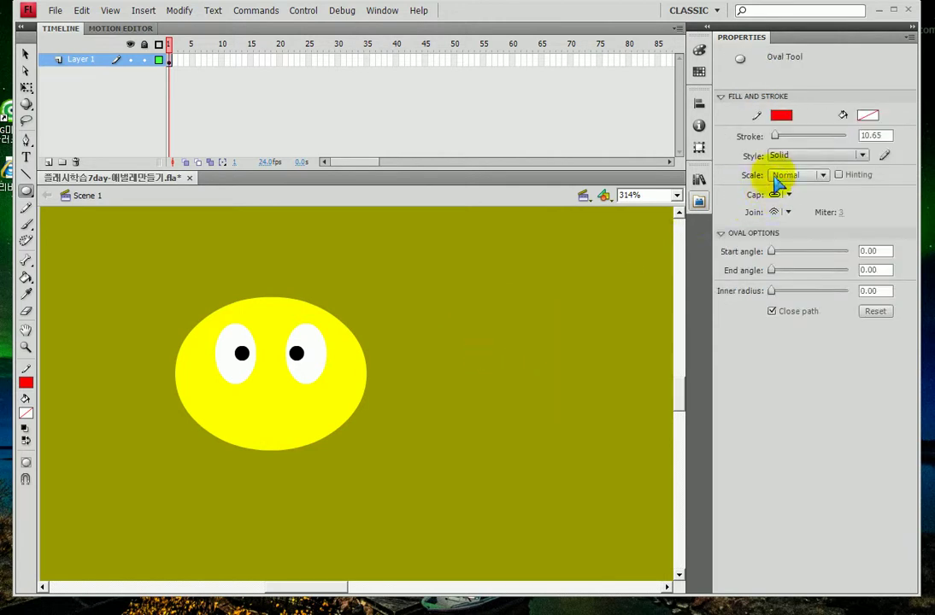
pyautogui.moveTo(776, 137); pyautogui.dragTo(774, 137)
pyautogui.moveTo(494, 323); pyautogui.dragTo(539, 352)
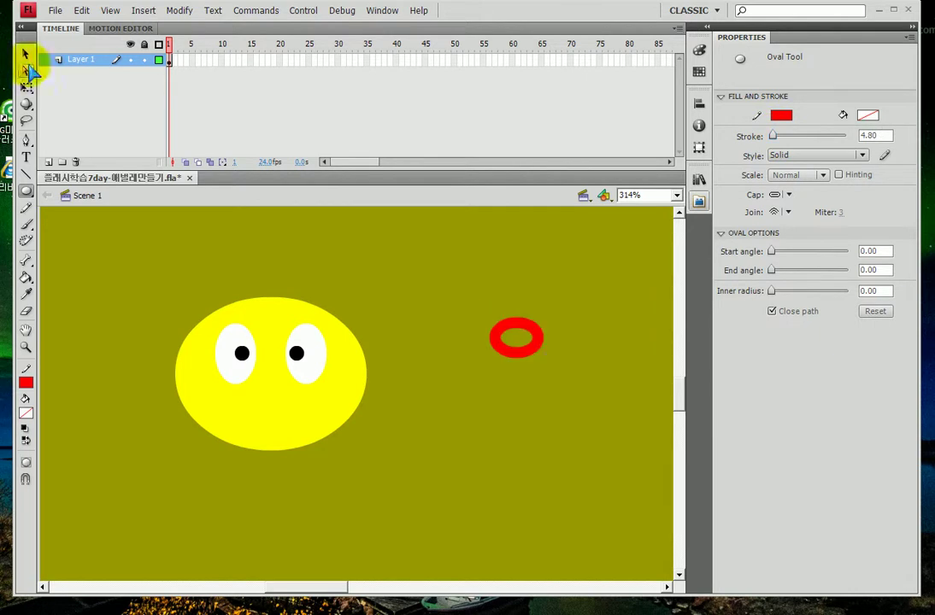
# Step: Cut away the upper half of the red ring, leaving only its lower arc as a smile
pyautogui.click(25, 54)
pyautogui.moveTo(557, 339); pyautogui.dragTo(563, 345)
pyautogui.press('Delete')
pyautogui.moveTo(466, 319); pyautogui.dragTo(559, 340)
pyautogui.press('Delete')
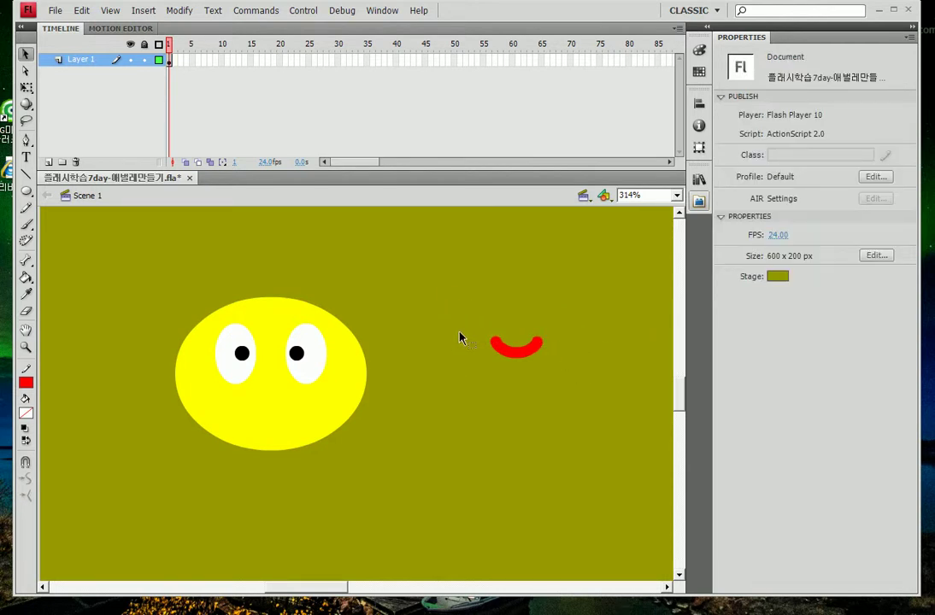
# Step: Move the red smile onto the yellow head, centered just below the eyes
pyautogui.click(25, 54)
pyautogui.click(516, 357)
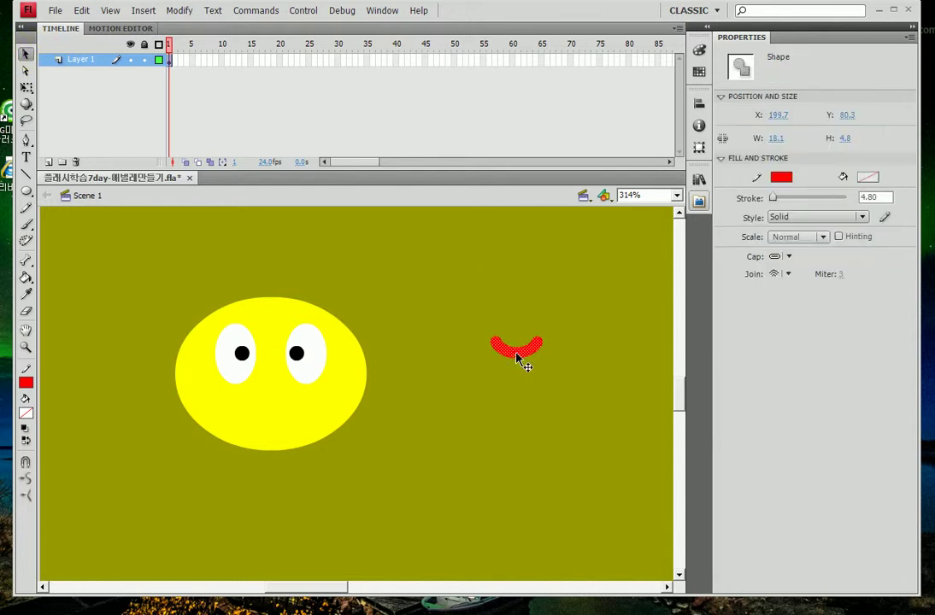
pyautogui.moveTo(278, 417); pyautogui.dragTo(283, 417)
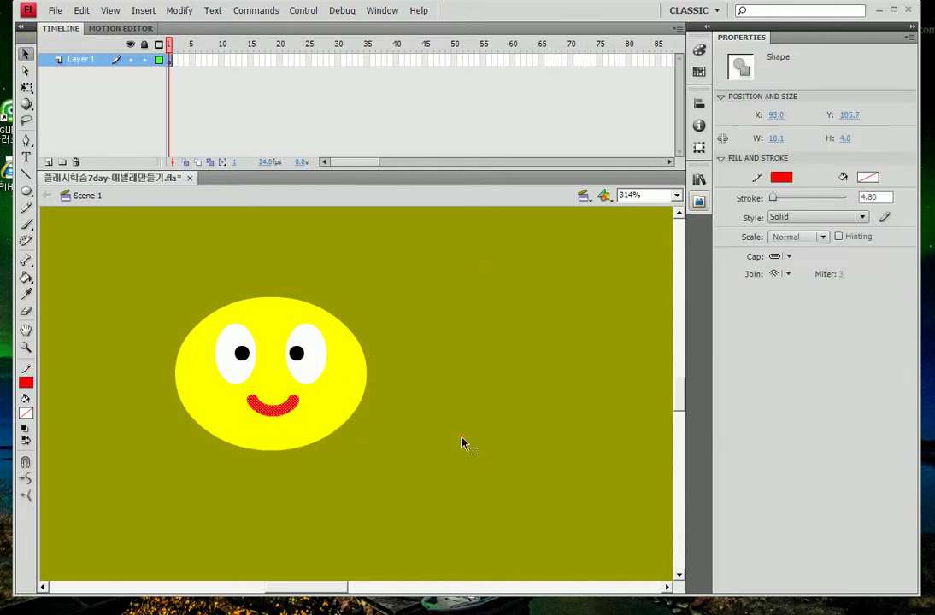
pyautogui.click(459, 436)
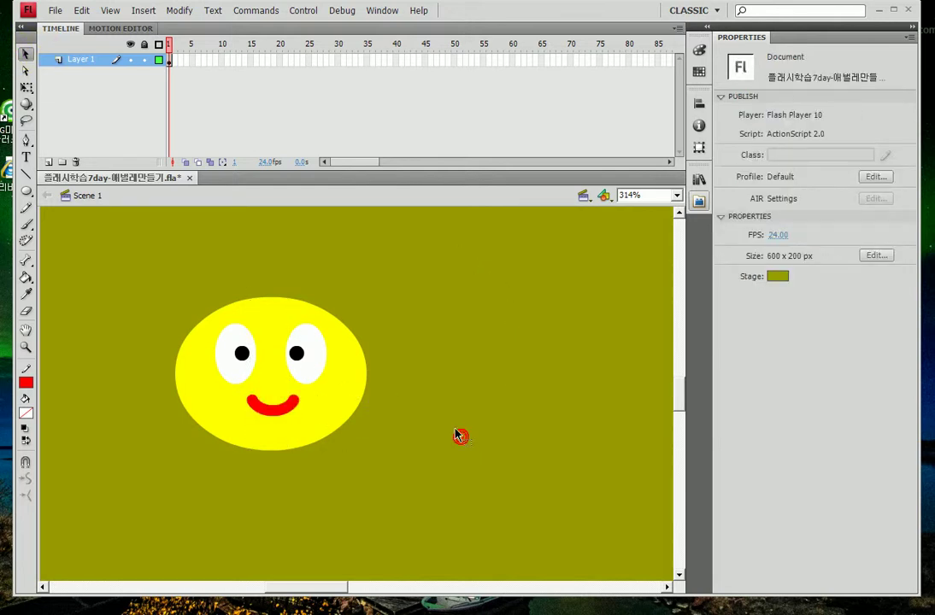
pyautogui.click(282, 408)
pyautogui.moveTo(276, 410); pyautogui.dragTo(520, 352)
pyautogui.moveTo(275, 420); pyautogui.dragTo(276, 420)
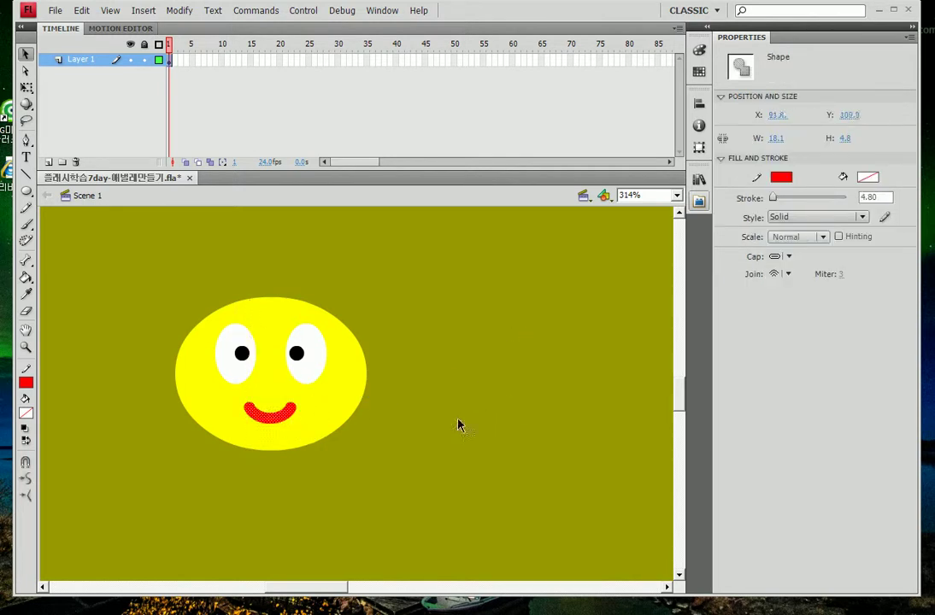
pyautogui.click(457, 419)
pyautogui.moveTo(476, 417); pyautogui.dragTo(410, 414)
# Step: Draw an orange #FF6600 circle without a stroke, about 54 px in diameter, to the right of the head
pyautogui.hotkey('ctrl', '1')
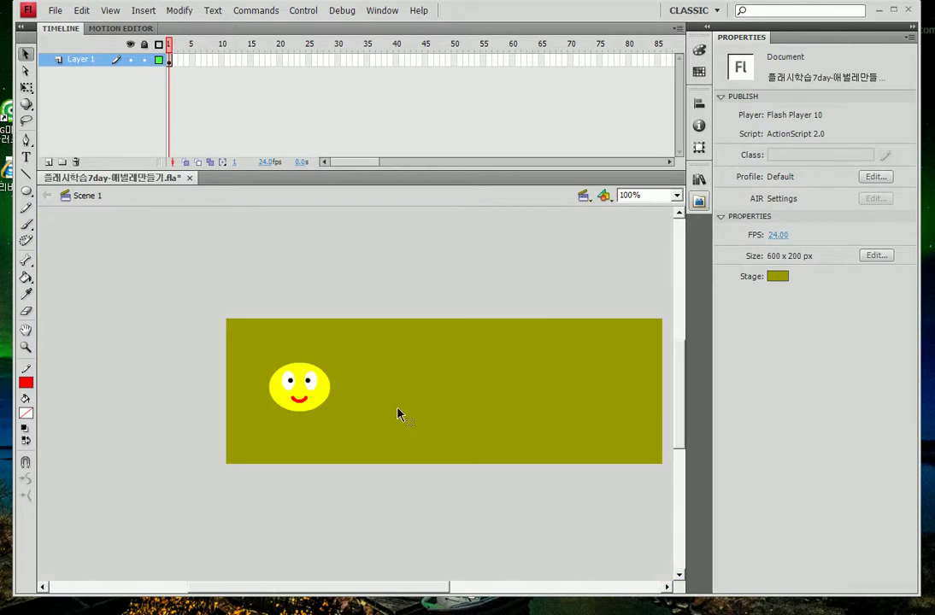
pyautogui.click(26, 192)
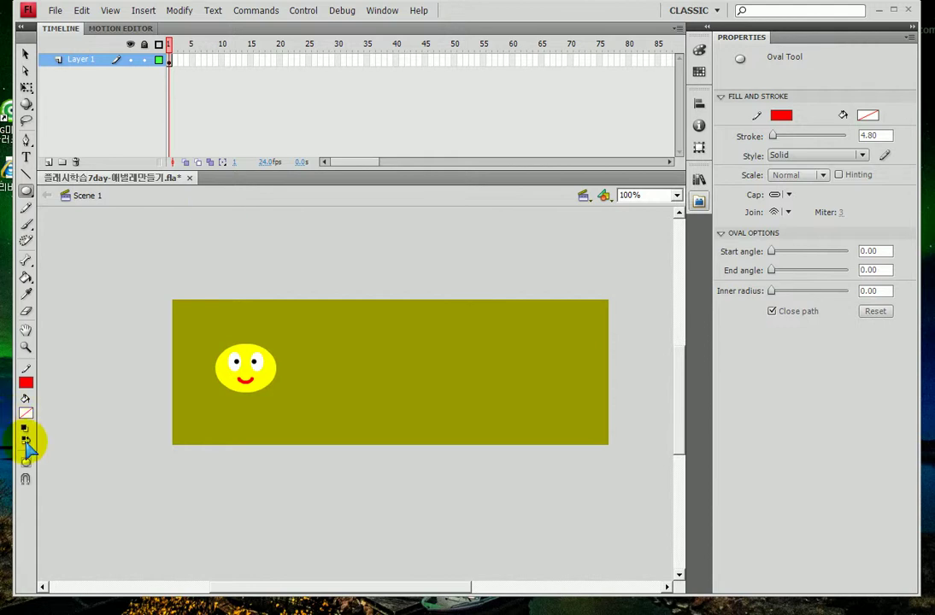
pyautogui.click(26, 440)
pyautogui.click(25, 412)
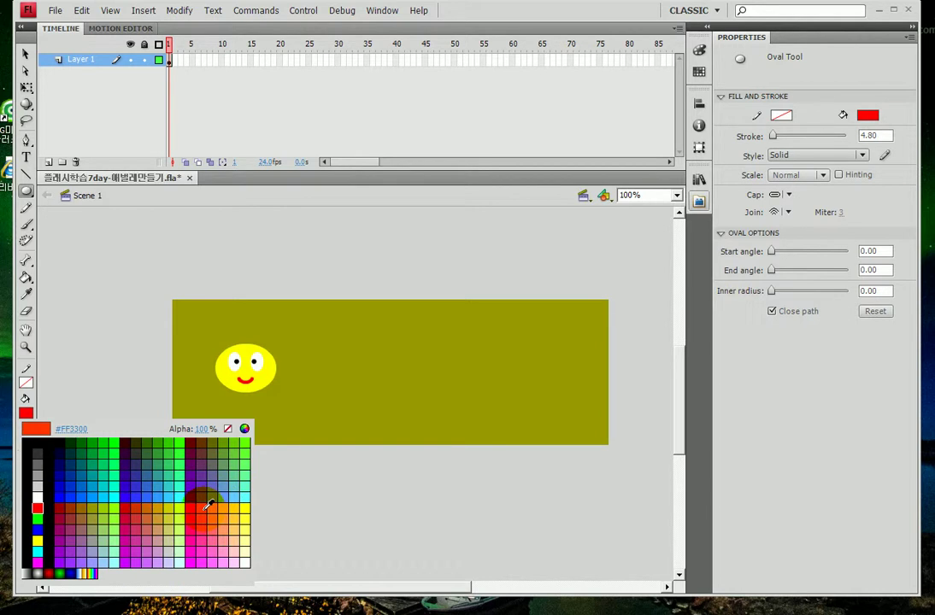
pyautogui.click(193, 553)
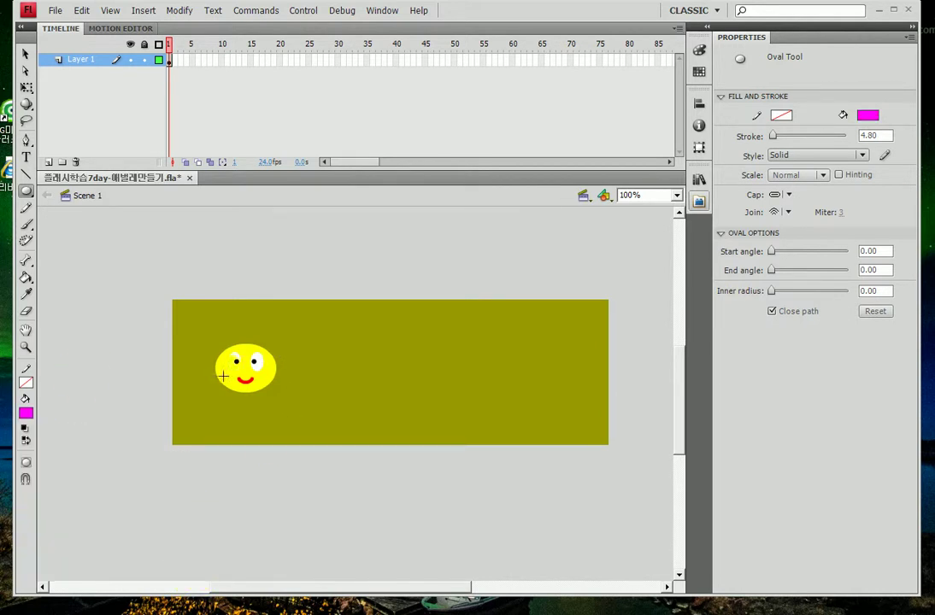
pyautogui.click(25, 413)
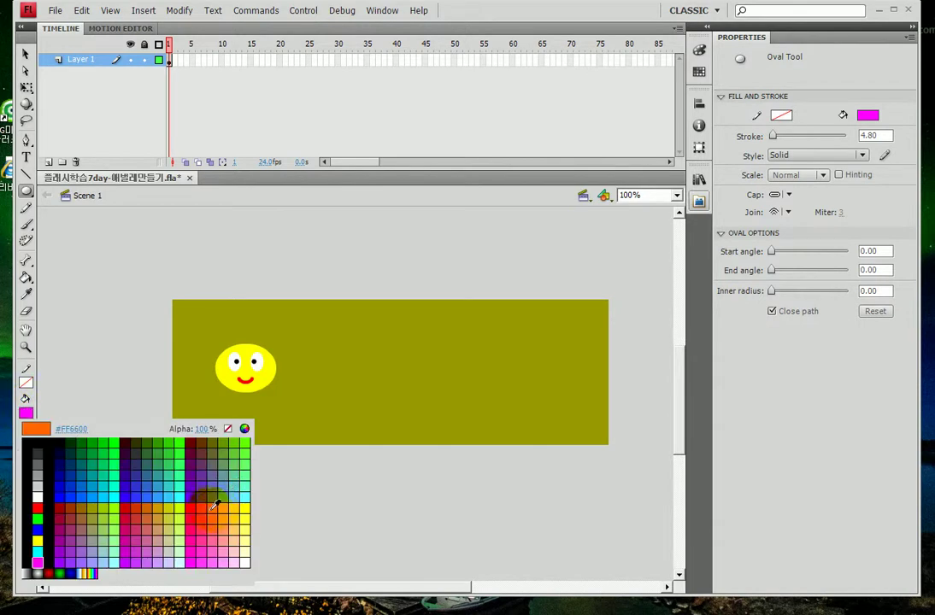
pyautogui.click(208, 509)
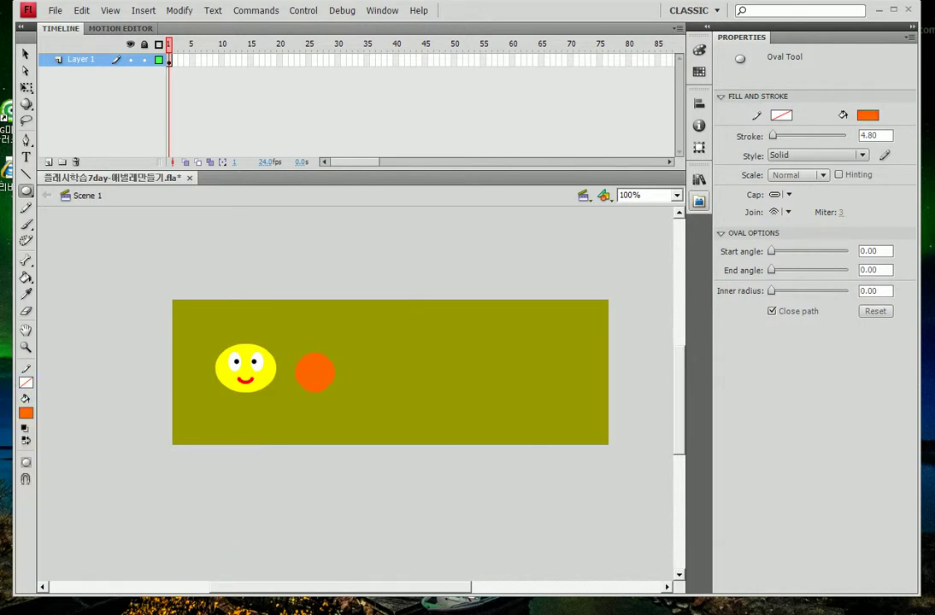
# Step: Move the orange circle slightly farther right and convert it to a graphic symbol named "circle"
pyautogui.click(25, 54)
pyautogui.moveTo(338, 369); pyautogui.dragTo(347, 376)
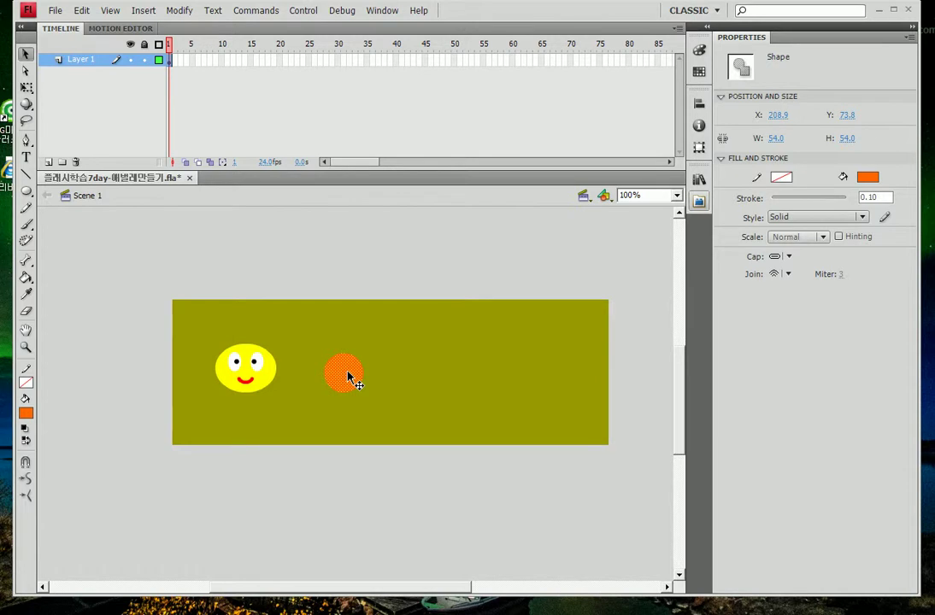
pyautogui.press('F8')
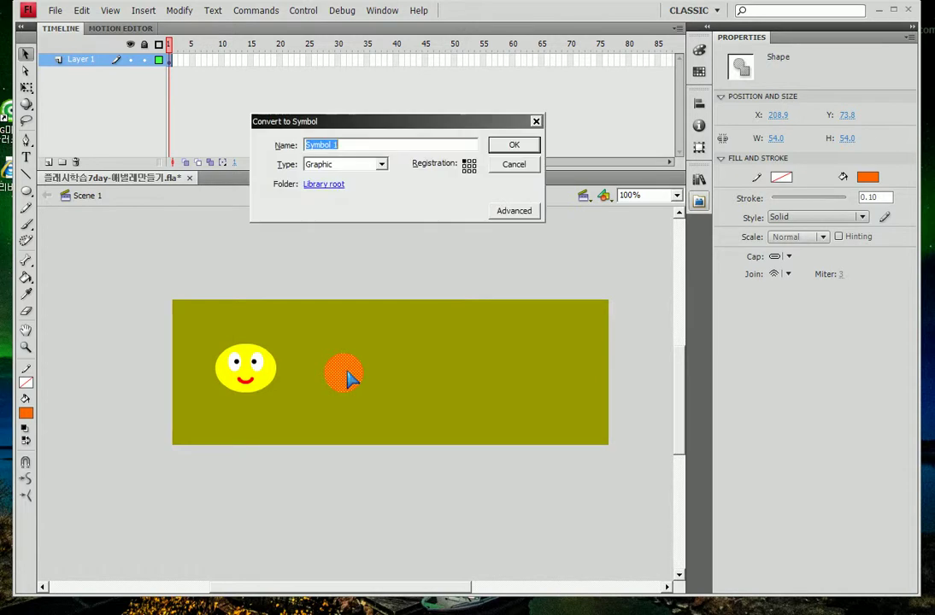
pyautogui.click(359, 172)
pyautogui.click(359, 172)
pyautogui.click(352, 148)
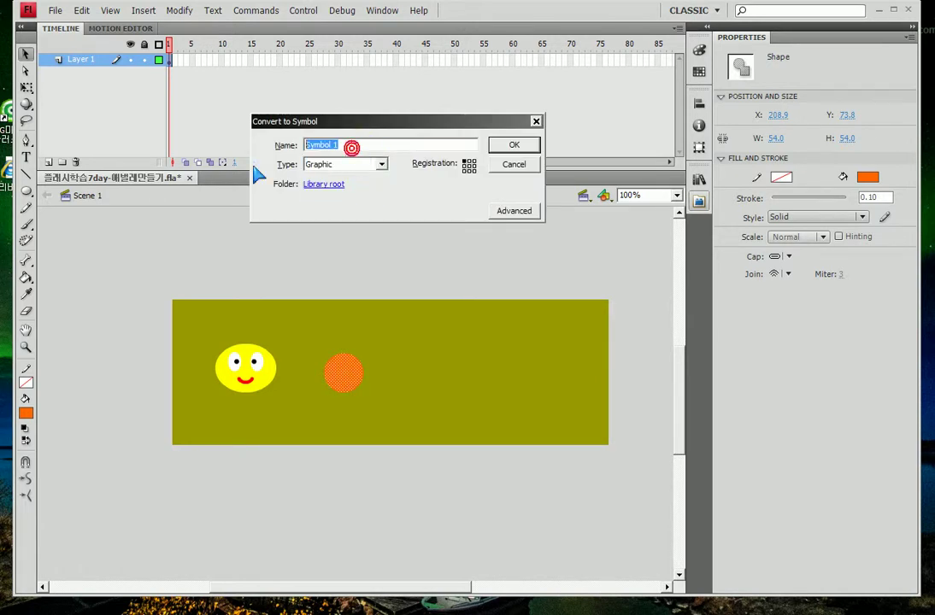
pyautogui.write('circle')
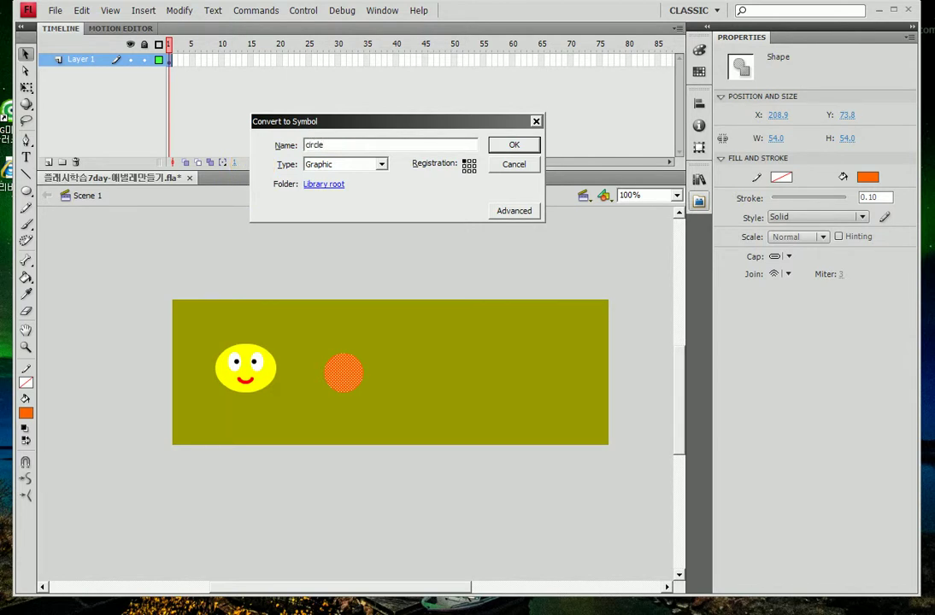
pyautogui.click(518, 146)
pyautogui.click(700, 182)
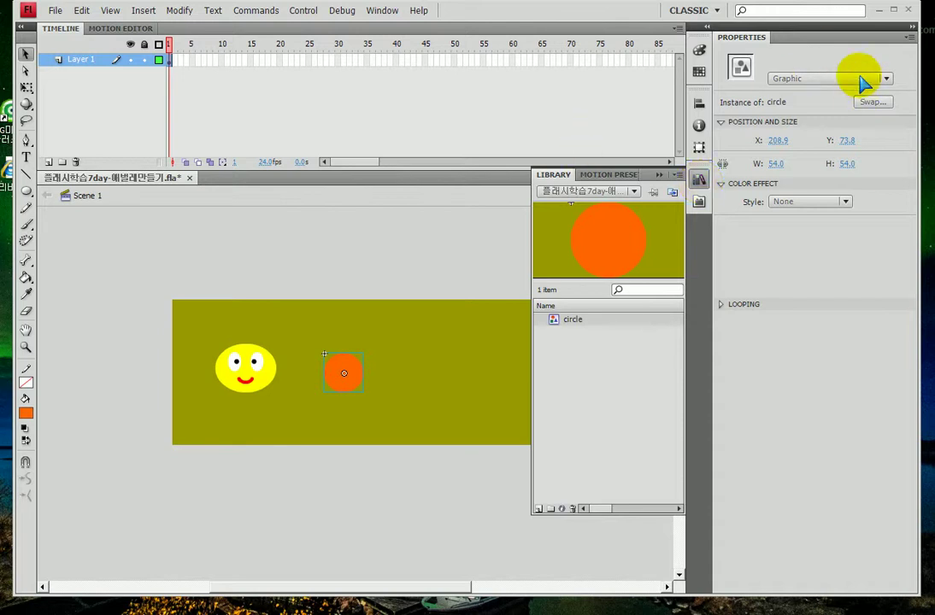
pyautogui.click(659, 176)
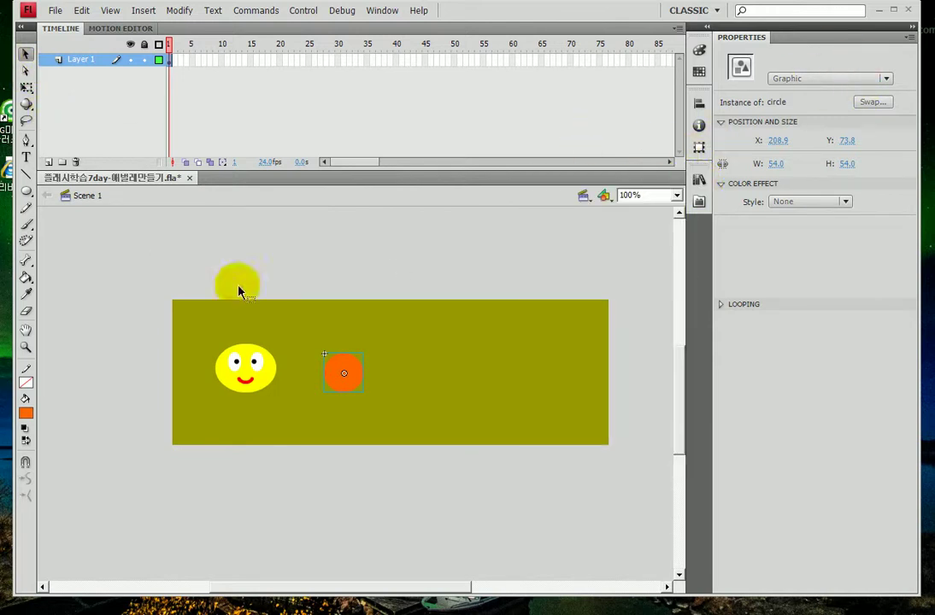
# Step: Place the orange circle against the head's right edge and add an overlapping copy slightly lower to its right, at about X 182, Y 82
pyautogui.moveTo(355, 383); pyautogui.dragTo(331, 391)
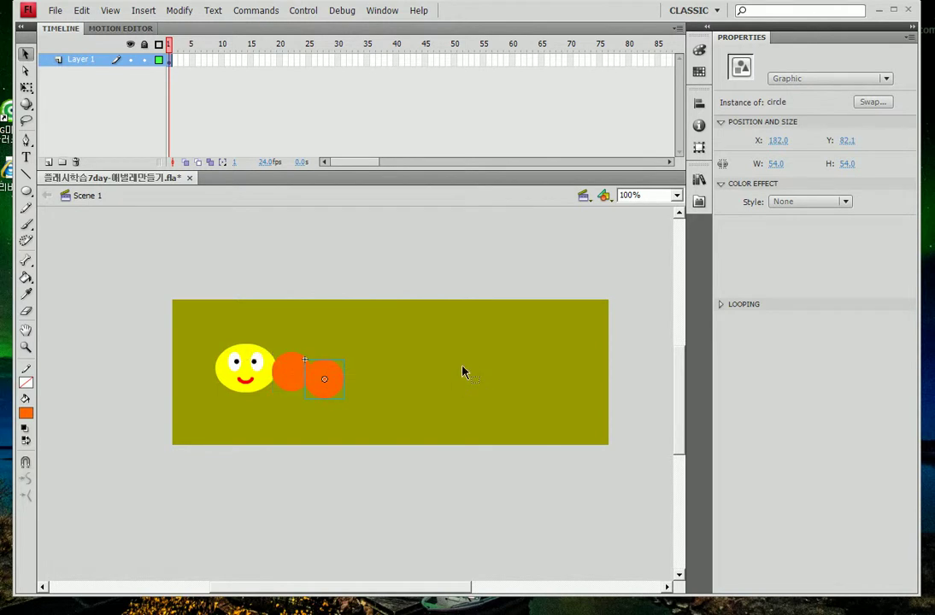
pyautogui.click(25, 347)
pyautogui.moveTo(262, 300); pyautogui.dragTo(419, 422)
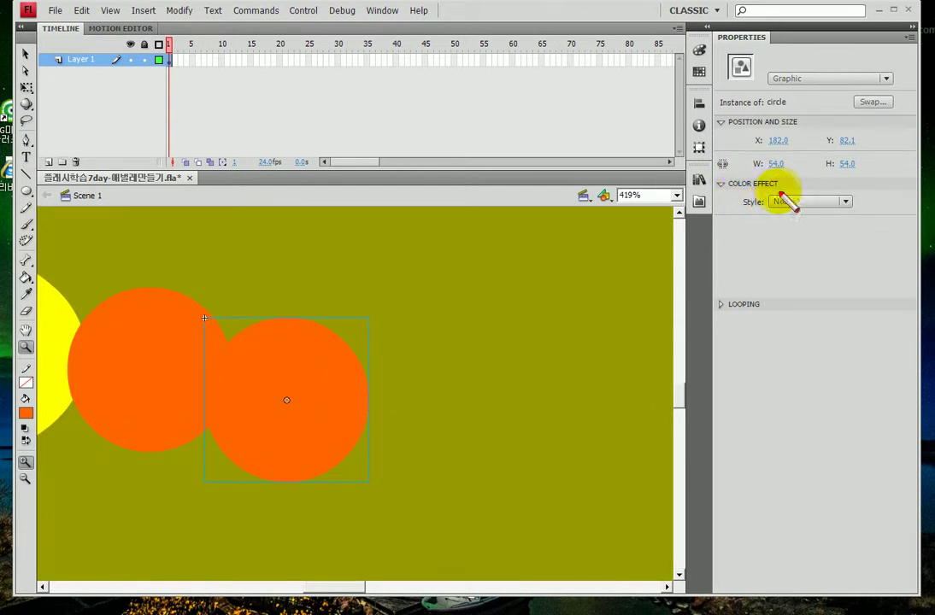
# Step: Apply a 100% Tint color effect to the copied circle in lime green, RGB 153, 255, 0
pyautogui.moveTo(775, 195)
pyautogui.mouseDown()
pyautogui.moveTo(723, 193)
pyautogui.moveTo(757, 177)
pyautogui.moveTo(769, 200)
pyautogui.mouseUp()
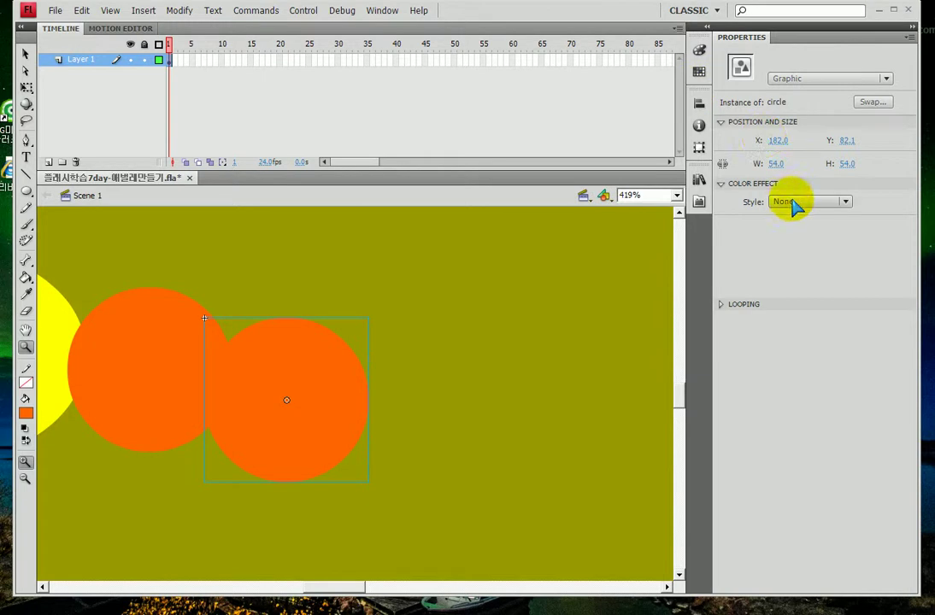
pyautogui.click(793, 206)
pyautogui.click(794, 241)
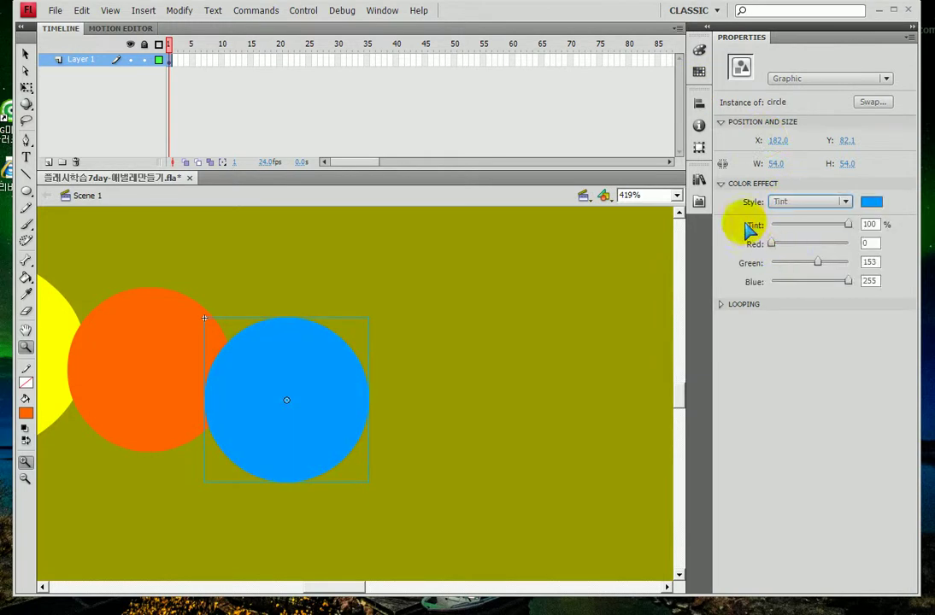
pyautogui.click(848, 225)
pyautogui.moveTo(848, 224); pyautogui.dragTo(872, 219)
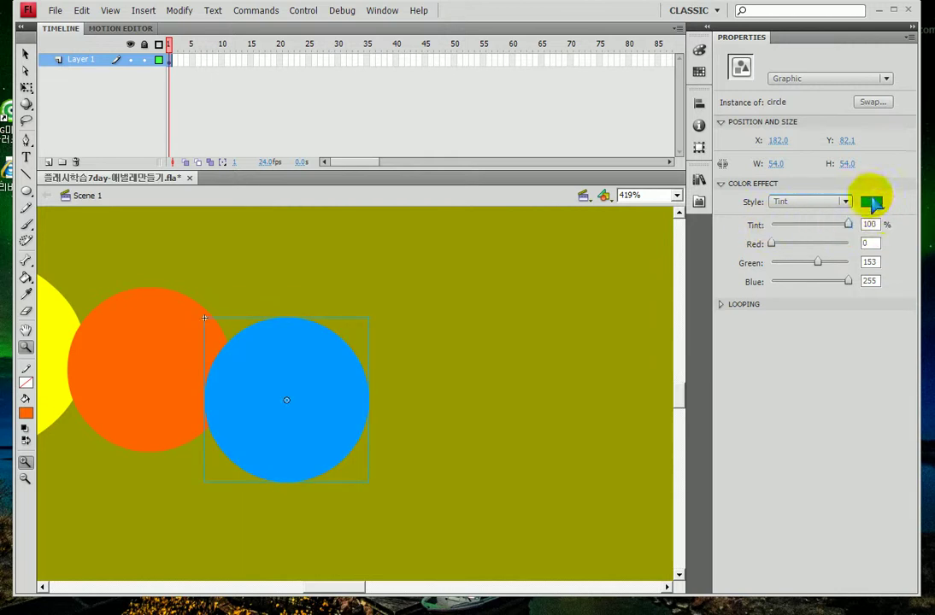
pyautogui.click(870, 203)
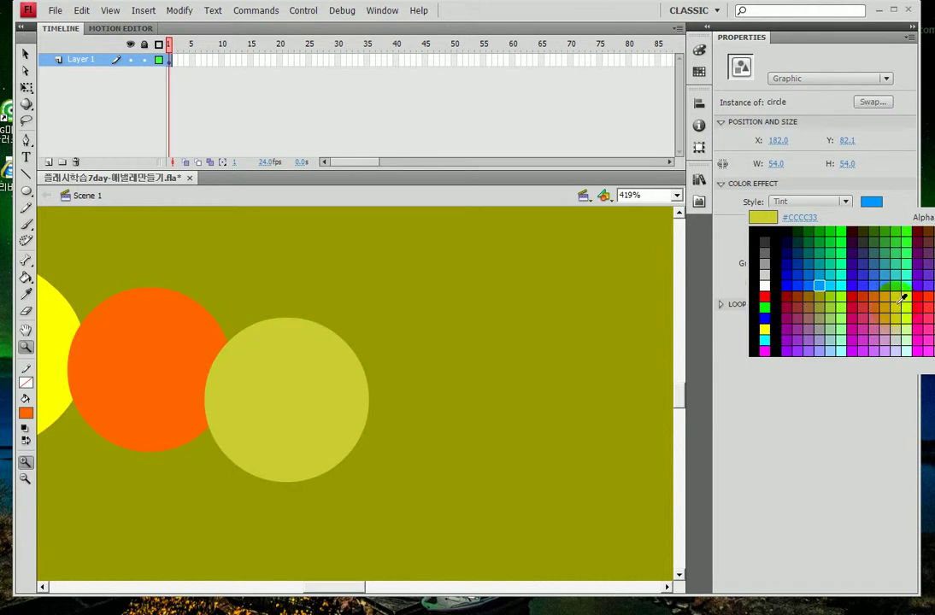
pyautogui.click(840, 297)
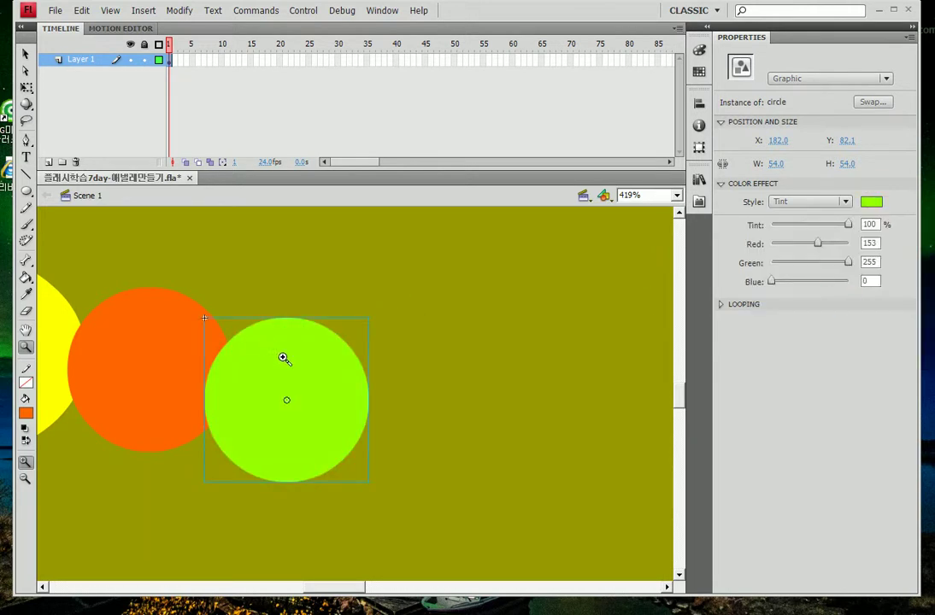
# Step: Duplicate the green circle slightly higher to its right, at about X 228, Y 74, and tint the copy cyan, RGB 51, 255, 255
pyautogui.click(26, 54)
pyautogui.moveTo(318, 393); pyautogui.dragTo(460, 369)
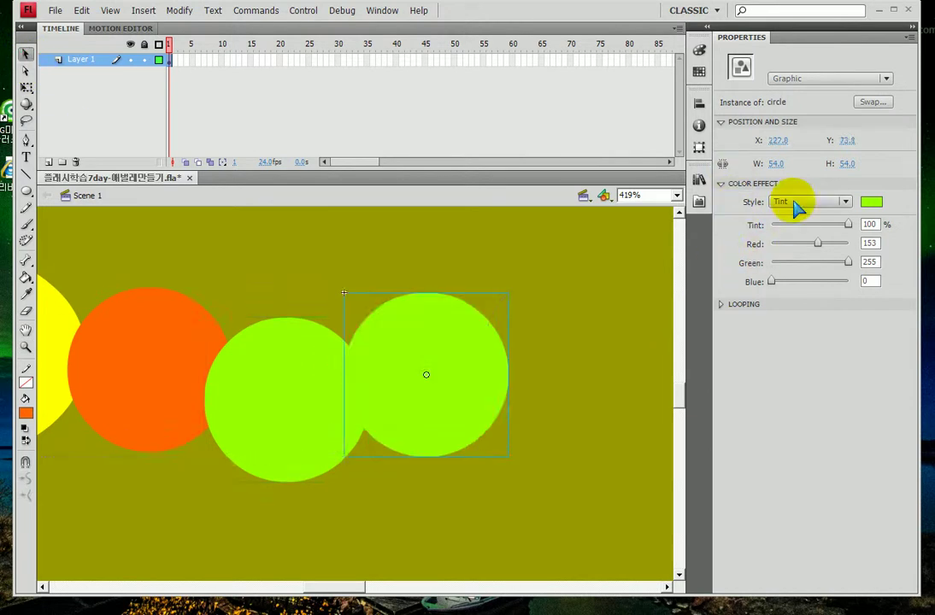
pyautogui.click(871, 201)
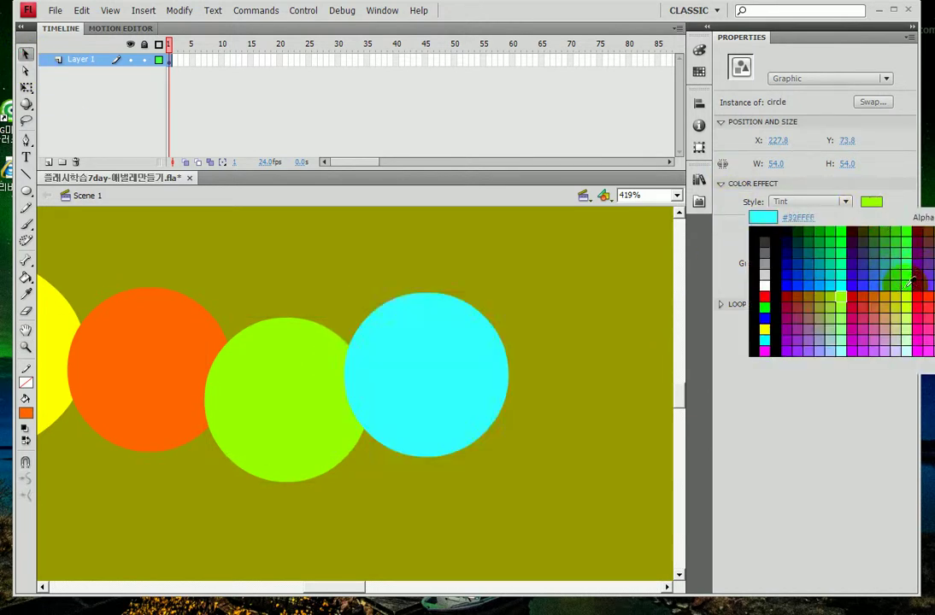
pyautogui.click(853, 293)
# Step: Duplicate the cyan circle slightly lower to its right, at about X 277, Y 82, and tint the copy pink, RGB 255, 153, 204
pyautogui.hotkey('ctrl', '-')
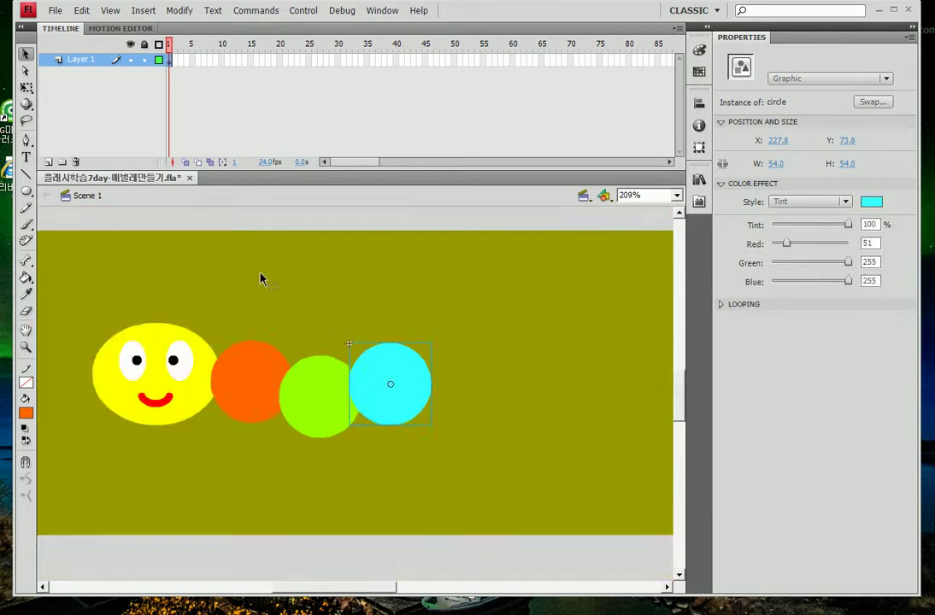
pyautogui.moveTo(393, 331); pyautogui.dragTo(265, 307)
pyautogui.moveTo(276, 355); pyautogui.dragTo(355, 376)
pyautogui.click(872, 202)
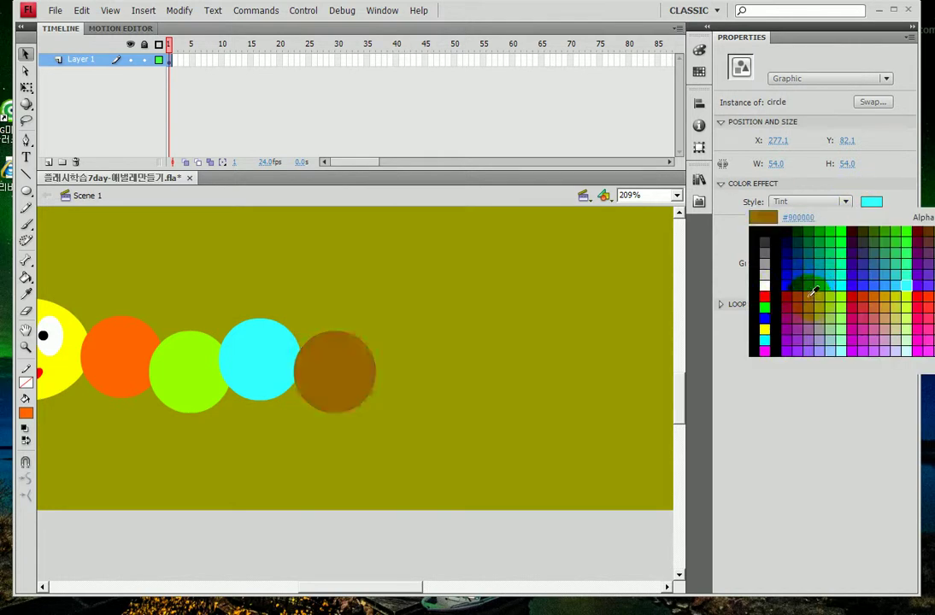
pyautogui.click(930, 348)
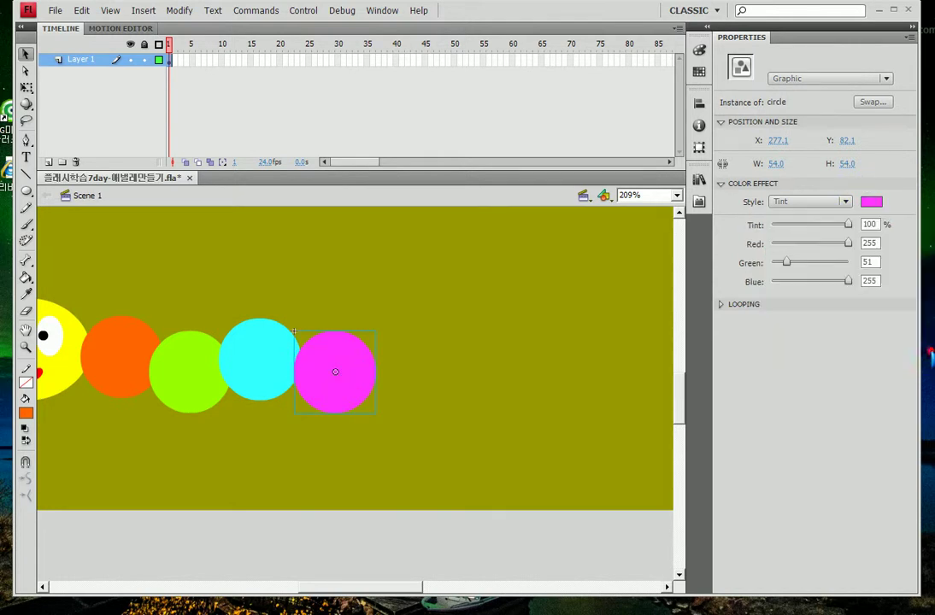
pyautogui.click(872, 201)
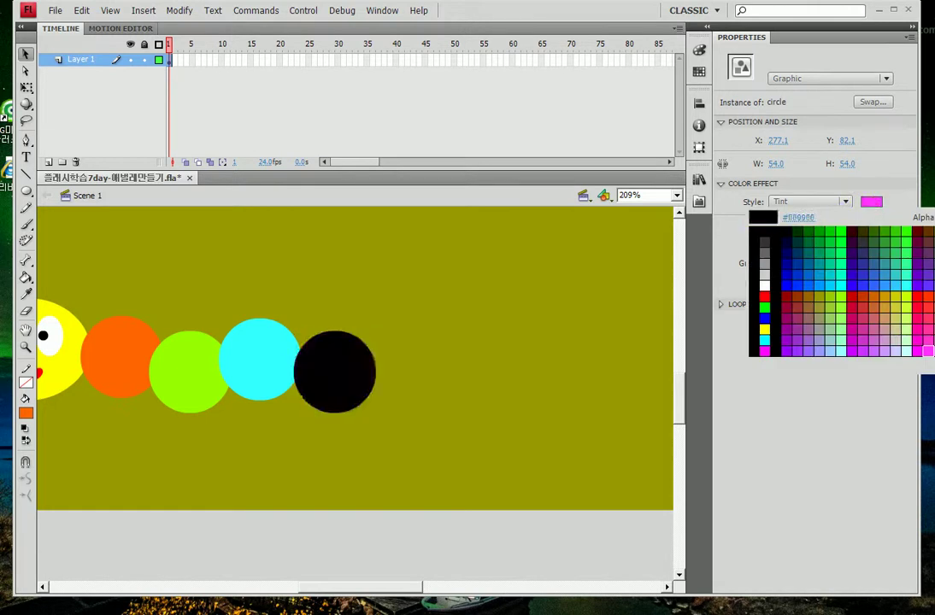
pyautogui.click(927, 350)
# Step: Duplicate the pink circle slightly higher to its right, at about X 325, Y 72, and tint the copy light green, #65FF65
pyautogui.moveTo(359, 376); pyautogui.dragTo(432, 364)
pyautogui.click(871, 202)
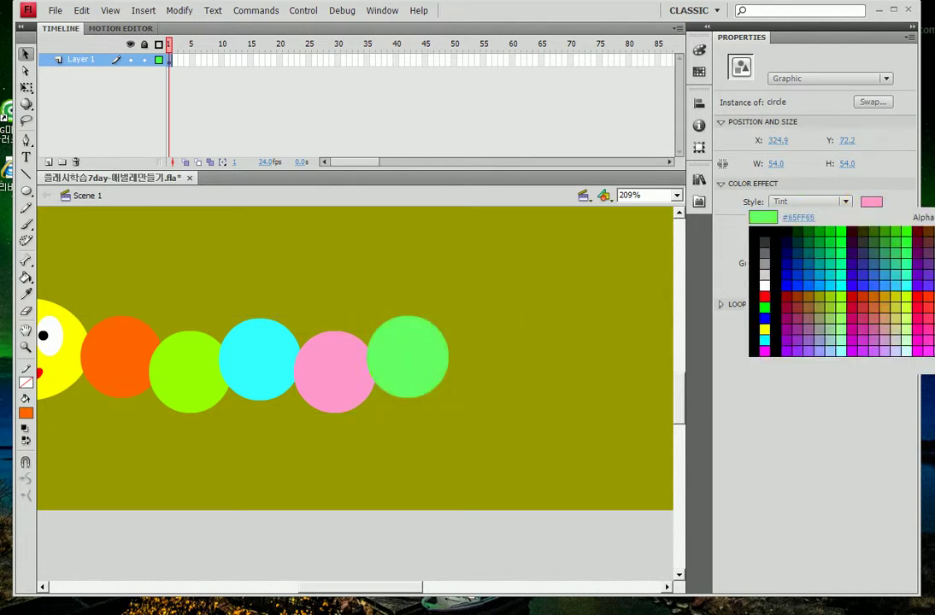
pyautogui.click(904, 286)
# Step: Duplicate the light green circle slightly higher to its right, at about X 372, Y 65, and tint the copy purple, RGB 153, 102, 255
pyautogui.moveTo(442, 341); pyautogui.dragTo(517, 331)
pyautogui.click(869, 202)
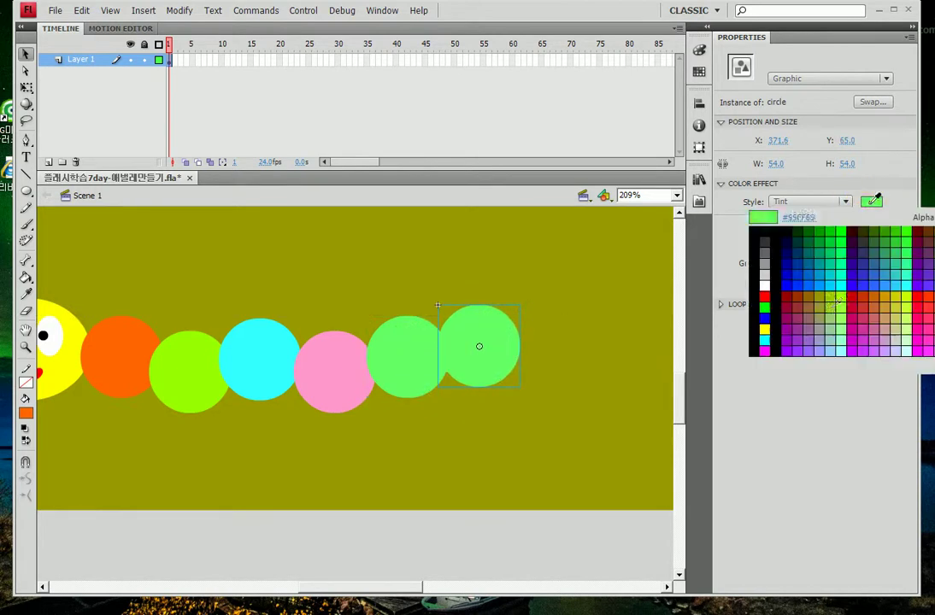
pyautogui.click(818, 346)
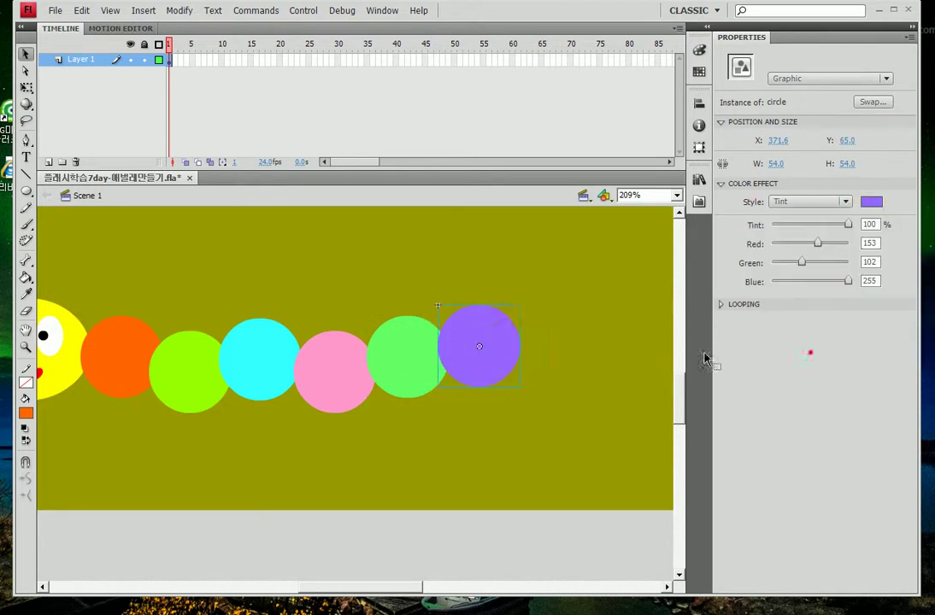
# Step: Duplicate the purple circle slightly lower to its right, at about X 420, Y 74, and tint the copy orange, RGB 255, 102, 0
pyautogui.moveTo(510, 346); pyautogui.dragTo(585, 366)
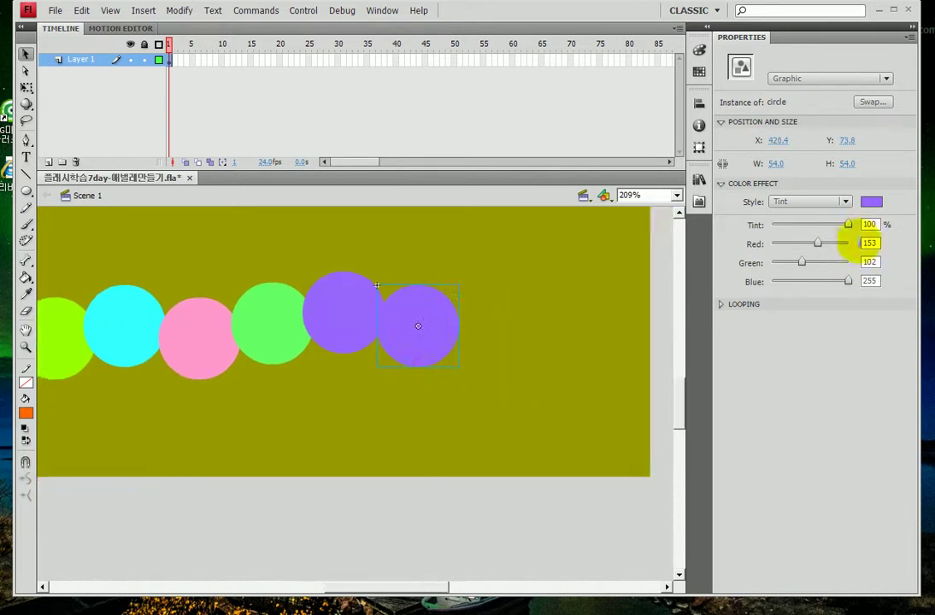
pyautogui.click(869, 206)
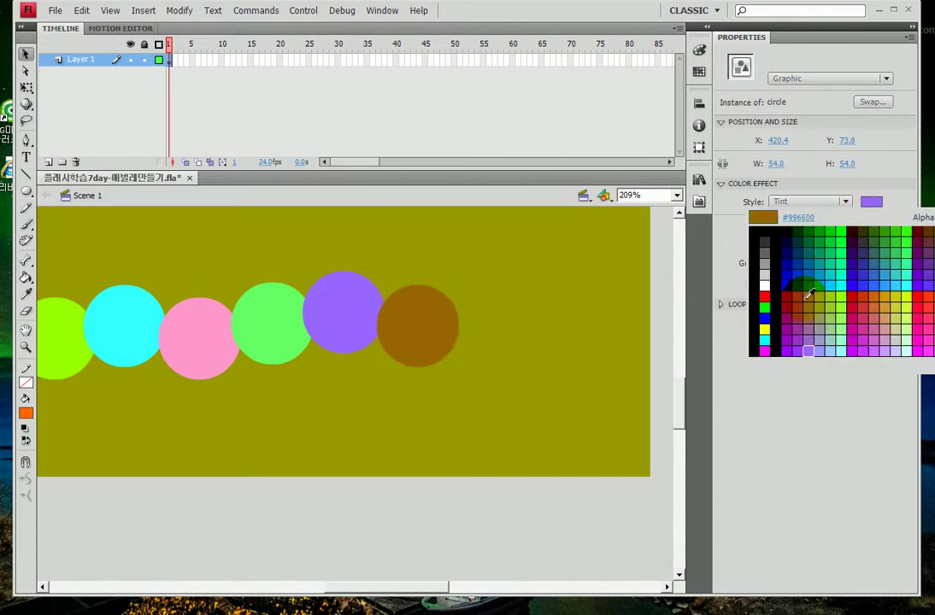
pyautogui.click(885, 318)
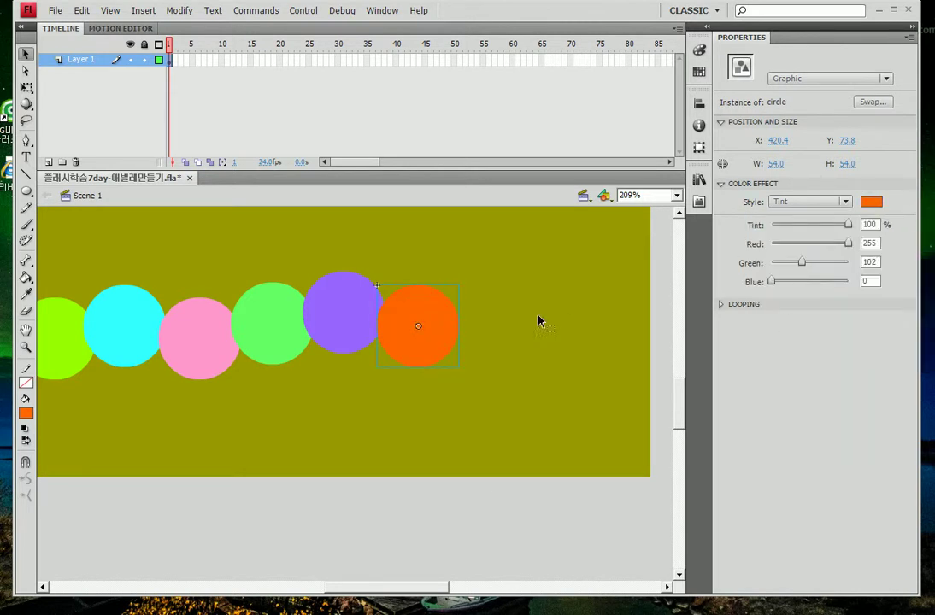
# Step: Duplicate the new orange circle slightly lower to its right, at about X 470, Y 82, and tint the copy teal, RGB 102, 204, 204
pyautogui.moveTo(443, 323); pyautogui.dragTo(515, 340)
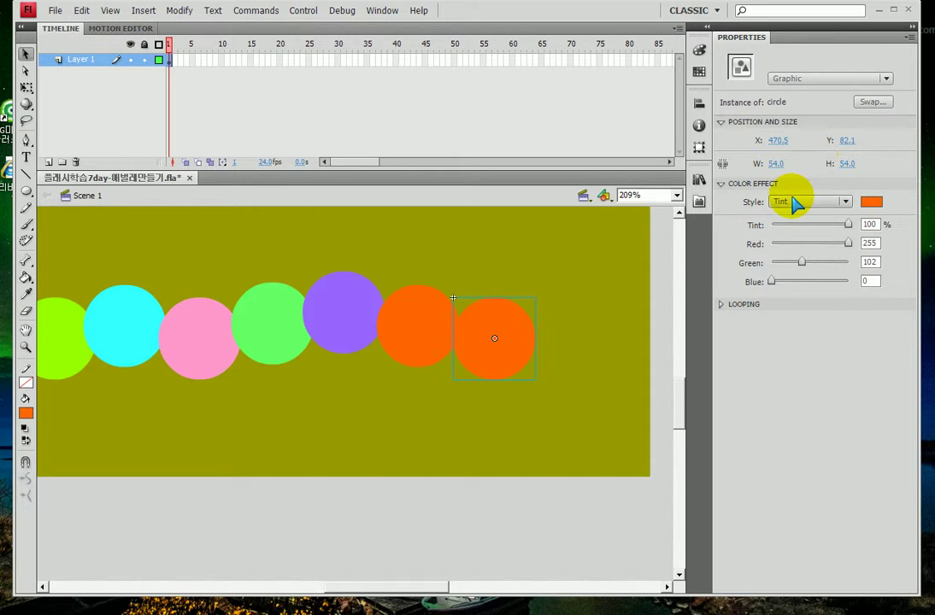
pyautogui.click(871, 201)
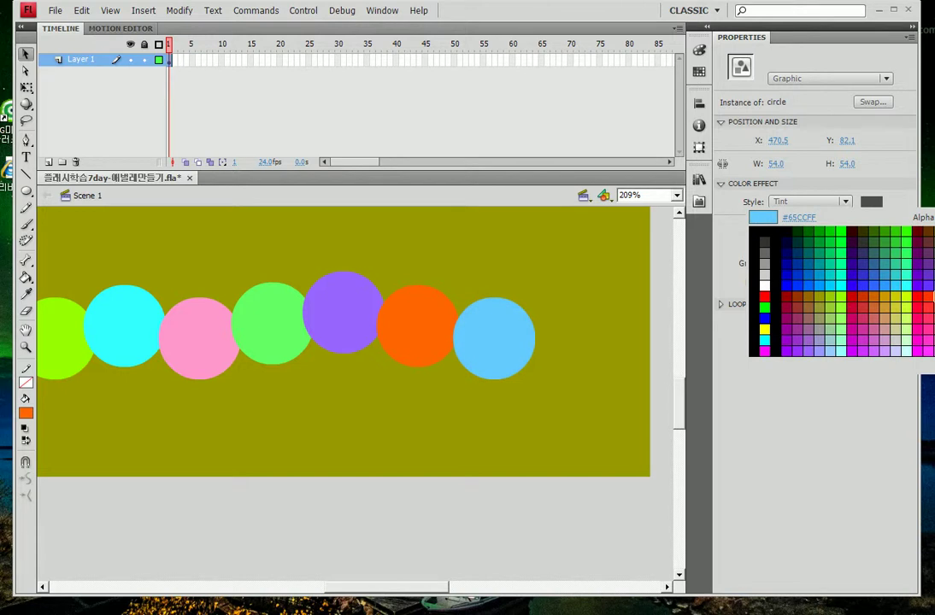
pyautogui.click(934, 274)
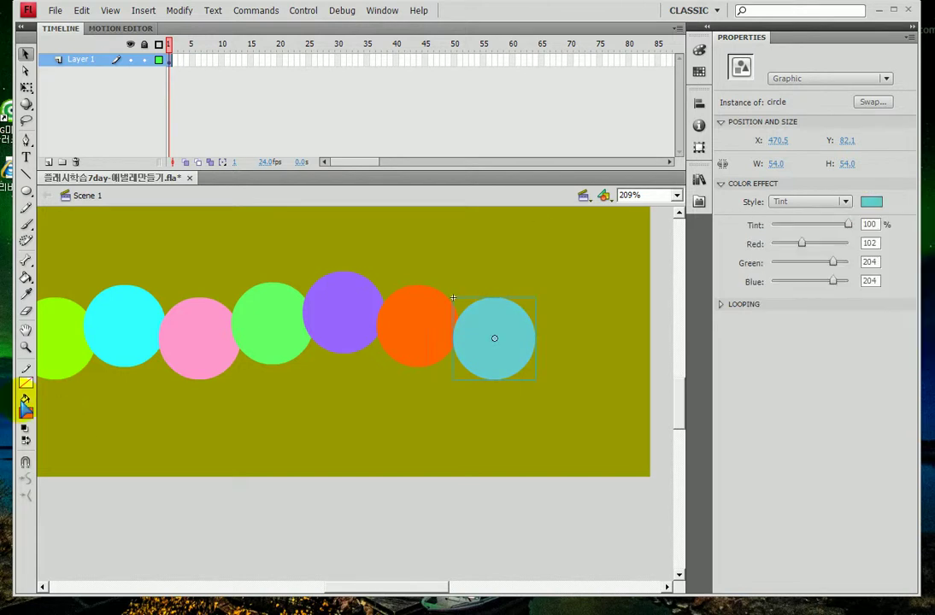
# Step: Insert a keyframe at frame 10 of Layer 1 and deselect the artwork
pyautogui.doubleClick(25, 348)
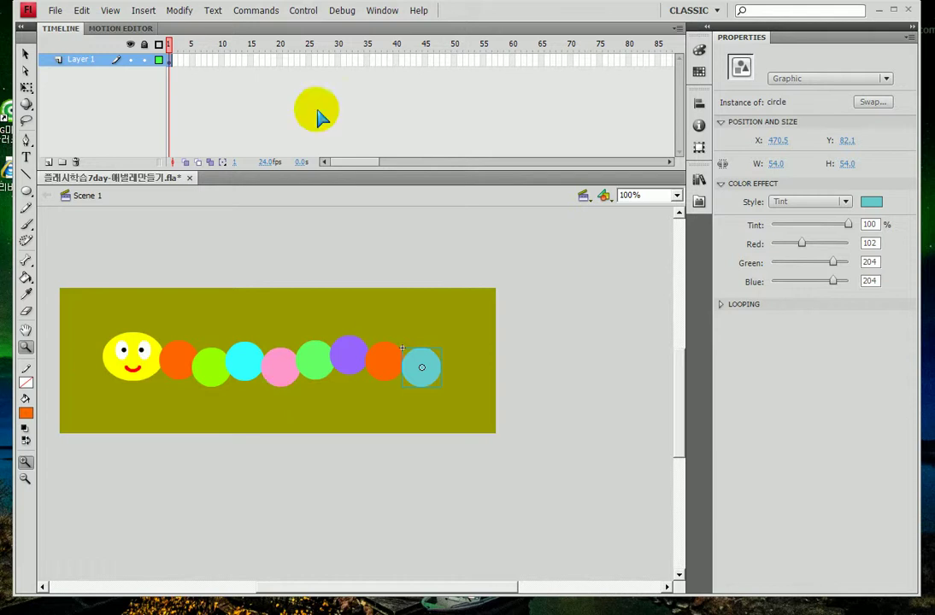
pyautogui.click(221, 61)
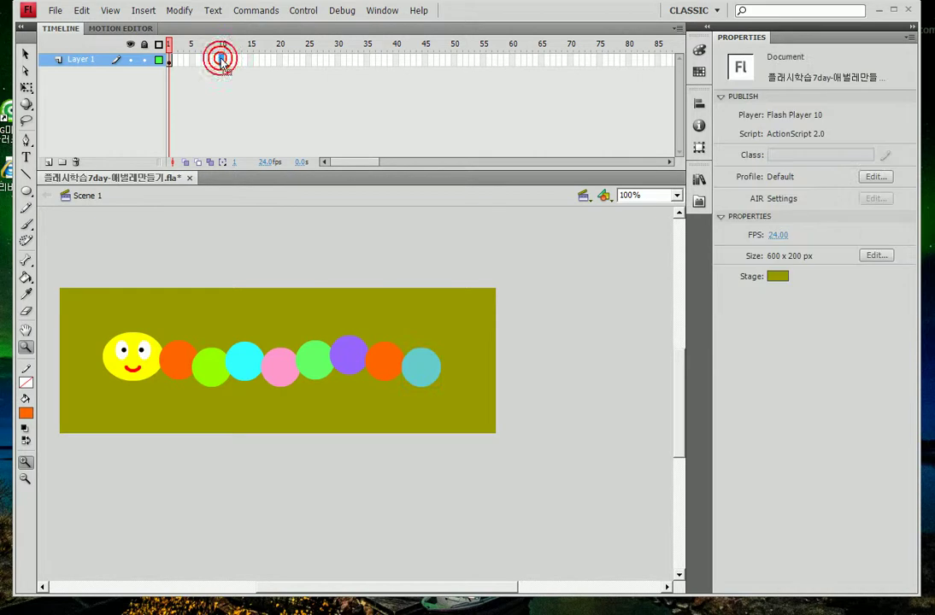
pyautogui.press('F6')
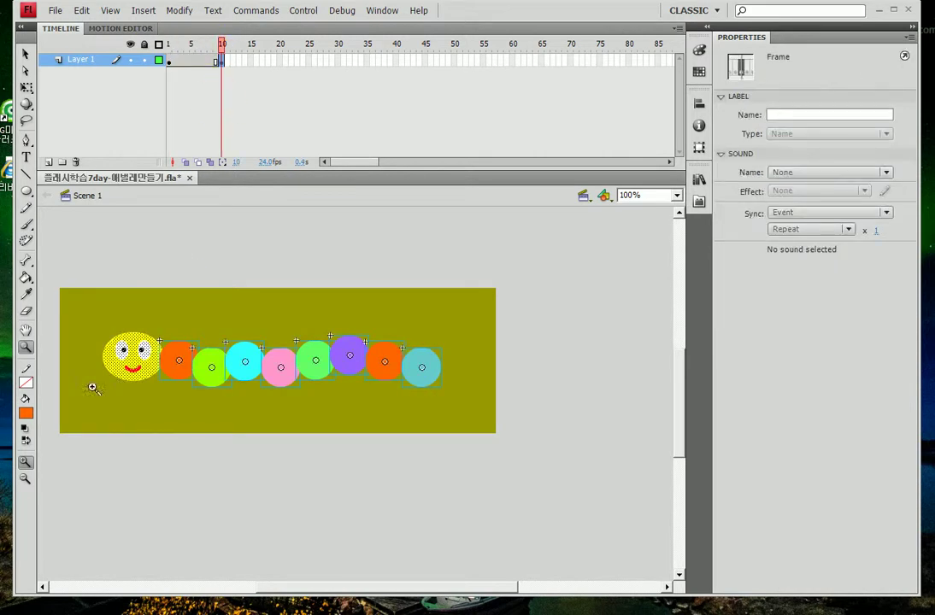
pyautogui.click(26, 347)
pyautogui.moveTo(84, 302); pyautogui.dragTo(553, 454)
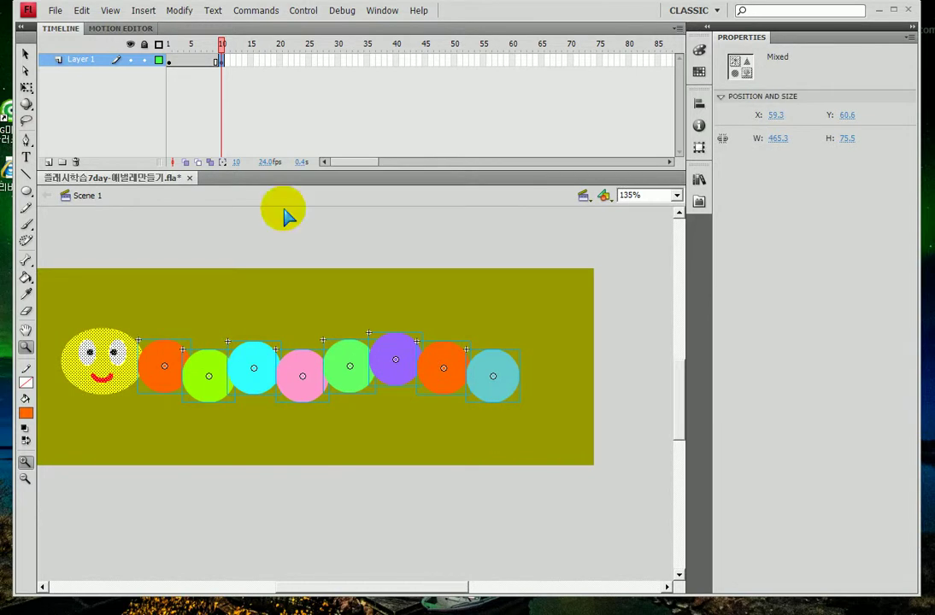
pyautogui.click(26, 53)
pyautogui.click(224, 237)
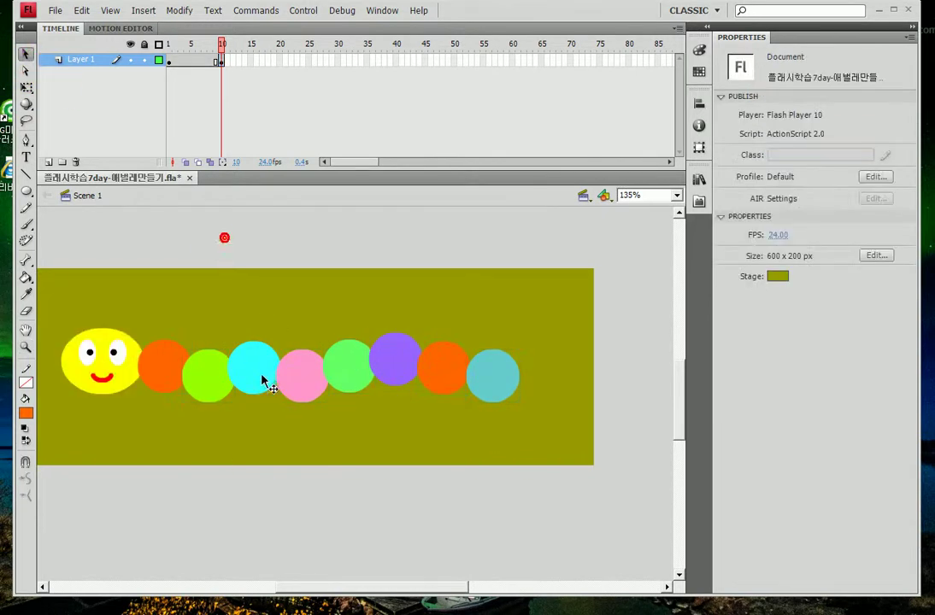
# Step: In frame 10, raise the lime green circle above the neighbouring orange one and lower the cyan circle slightly
pyautogui.click(206, 375)
pyautogui.press('Up')
pyautogui.press('Up')
pyautogui.press('Up')
pyautogui.press('Up')
pyautogui.press('Up')
pyautogui.press('Up')
pyautogui.press('Up')
pyautogui.press('Up')
pyautogui.press('Up')
pyautogui.press('Up')
pyautogui.press('Up')
pyautogui.press('Up')
pyautogui.press('Up')
pyautogui.press('Up')
pyautogui.press('Up')
pyautogui.press('Up')
pyautogui.press('Up')
pyautogui.click(255, 376)
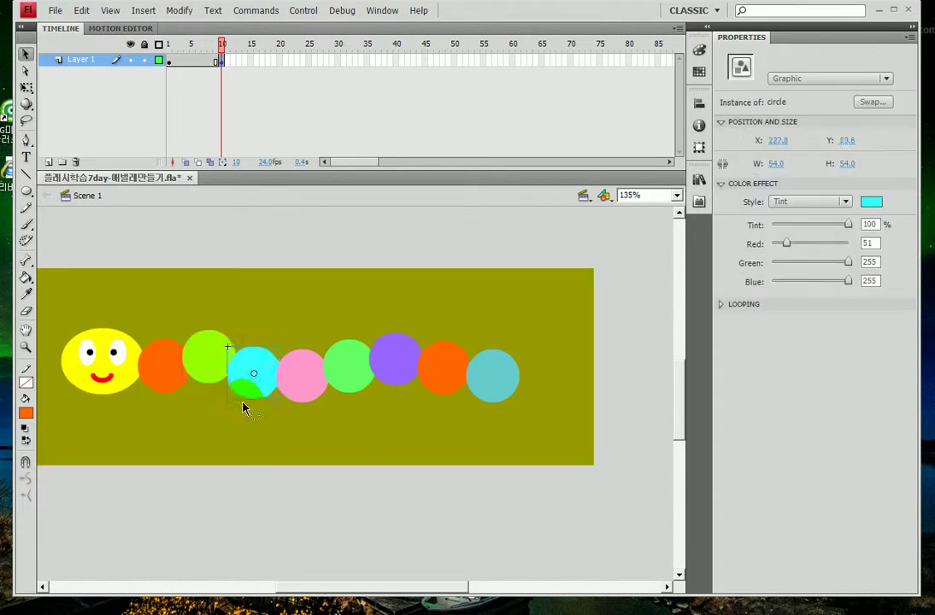
# Step: In frame 10, raise the pink circle slightly and lower the light green circle beside it to the cyan circle's level
pyautogui.click(305, 384)
pyautogui.press('Up')
pyautogui.press('Up')
pyautogui.press('Up')
pyautogui.press('Up')
pyautogui.press('Up')
pyautogui.press('Up')
pyautogui.press('Up')
pyautogui.press('Up')
pyautogui.click(348, 376)
pyautogui.press('Down')
pyautogui.press('Down')
pyautogui.press('Down')
pyautogui.press('Down')
pyautogui.press('Down')
pyautogui.press('Down')
pyautogui.press('Down')
pyautogui.press('Down')
pyautogui.press('Down')
# Step: In frame 10, raise the teal circle at the end of the body to about the level of the orange one
pyautogui.click(386, 369)
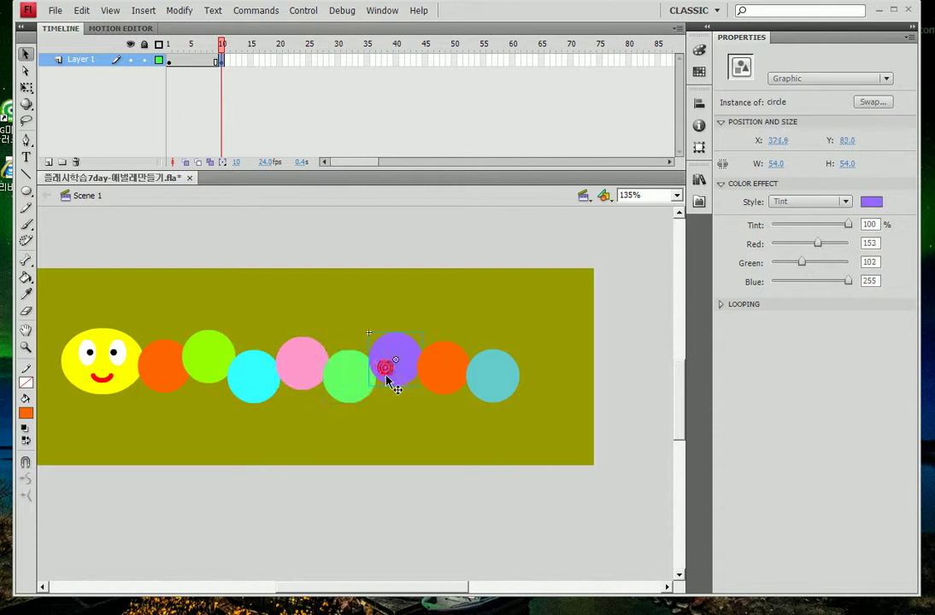
pyautogui.click(440, 385)
pyautogui.click(486, 376)
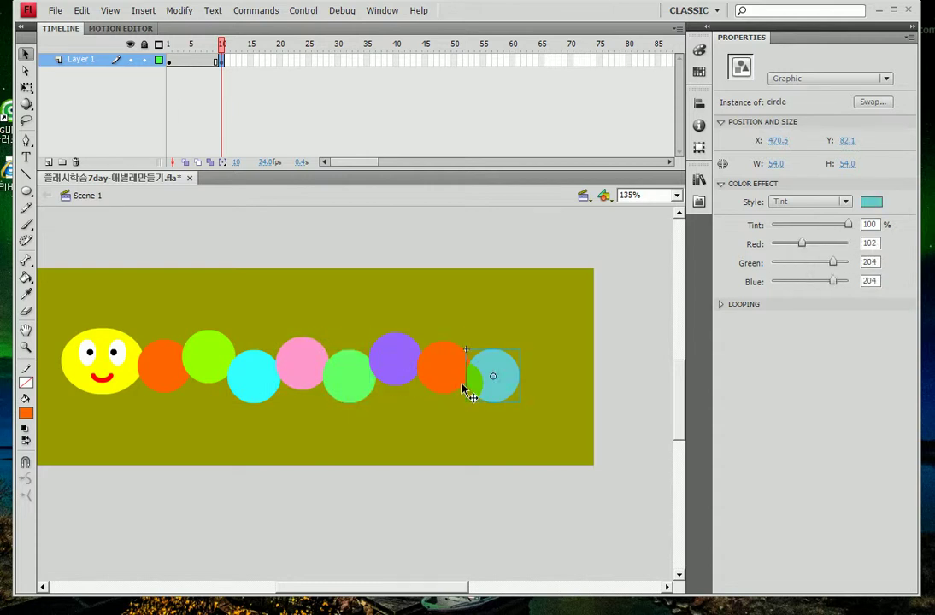
# Step: Compare the caterpillar's pose in the frames before frame 10 with its pose in frame 10
pyautogui.click(182, 61)
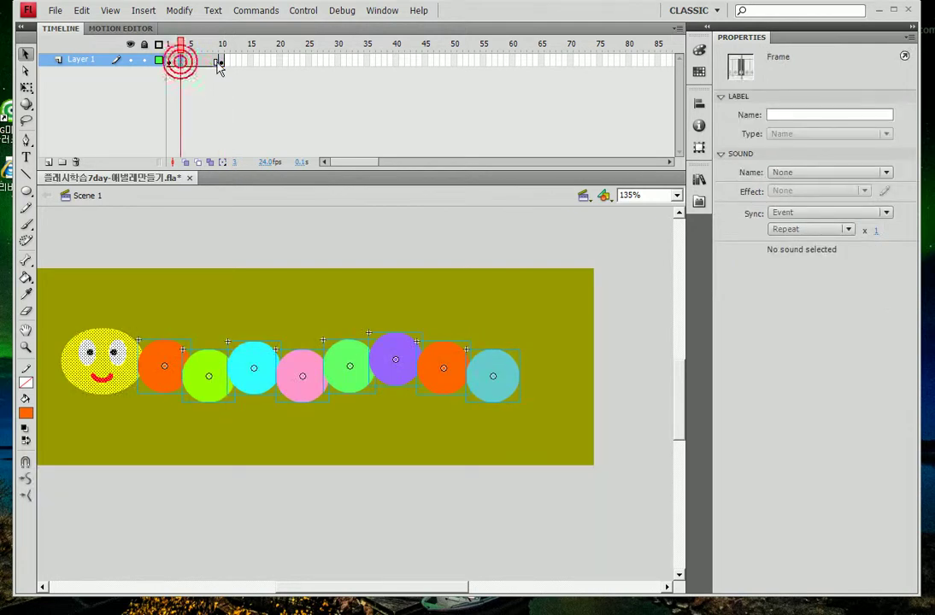
pyautogui.click(221, 64)
pyautogui.click(193, 61)
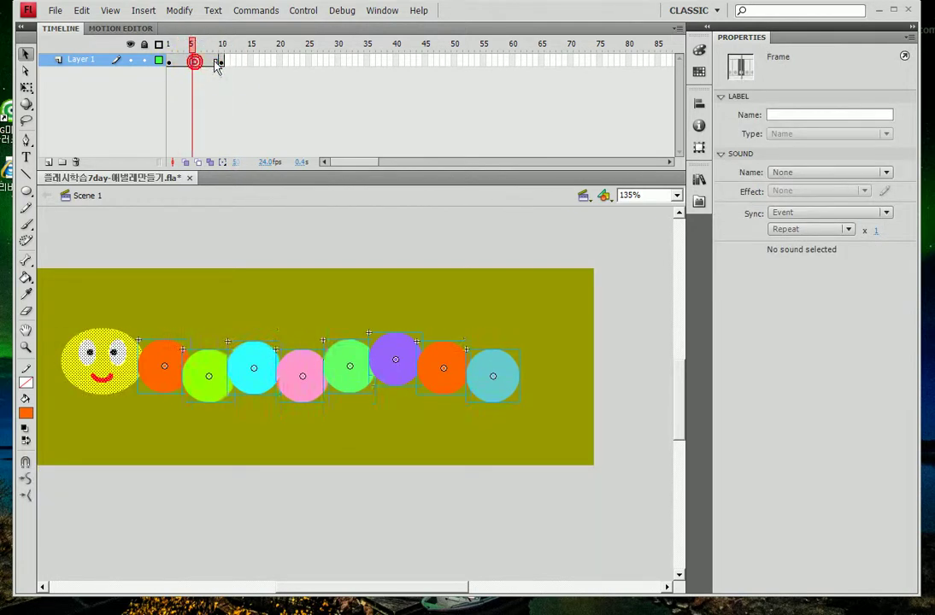
pyautogui.click(220, 63)
pyautogui.click(193, 63)
pyautogui.click(222, 62)
pyautogui.click(193, 61)
pyautogui.click(221, 62)
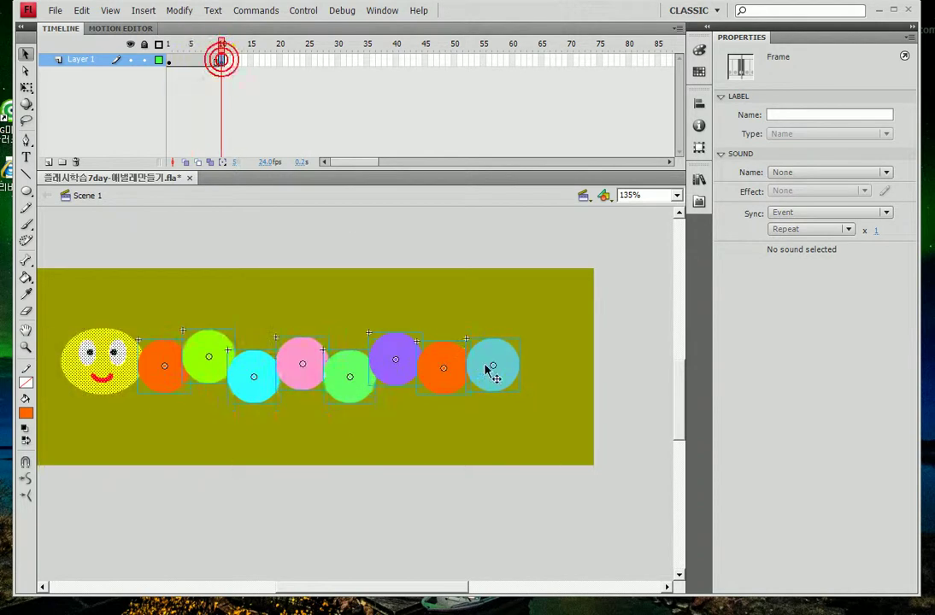
# Step: Raise the teal tail circle in frame 10 a little further, slightly above the neighbouring orange circle
pyautogui.click(503, 366)
pyautogui.click(541, 299)
pyautogui.click(488, 366)
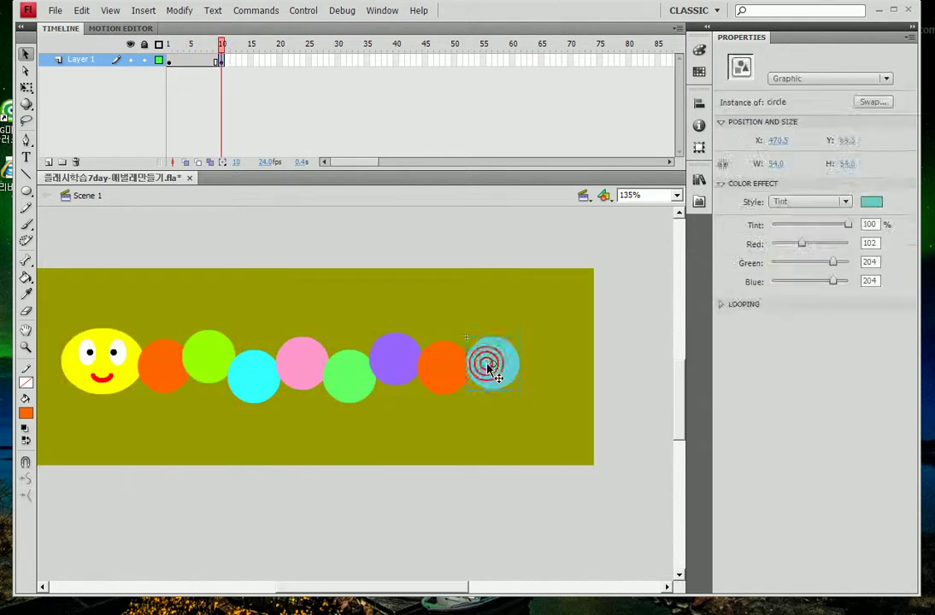
# Step: Insert a keyframe at frame 20 of Layer 1 and deselect the artwork
pyautogui.click(277, 60)
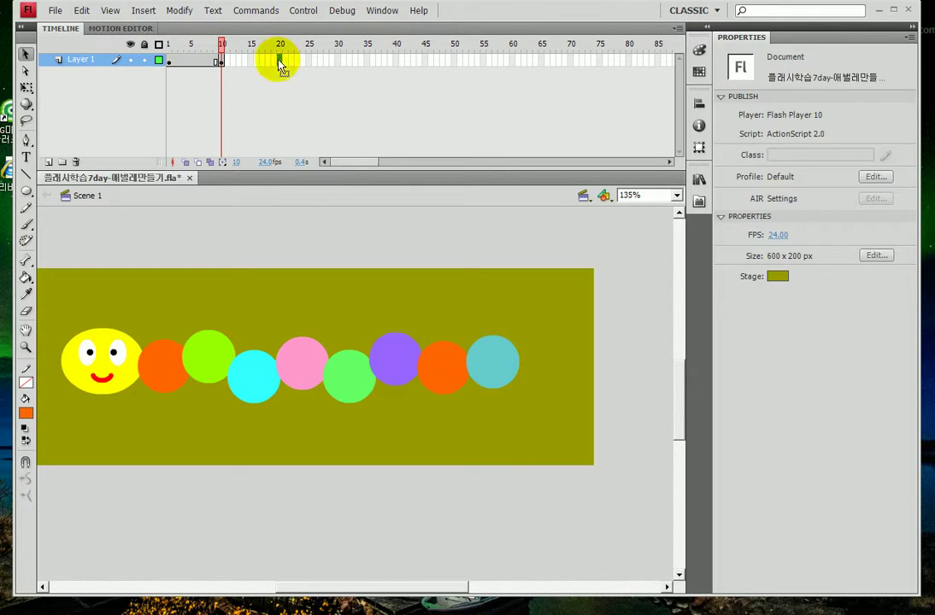
pyautogui.press('F6')
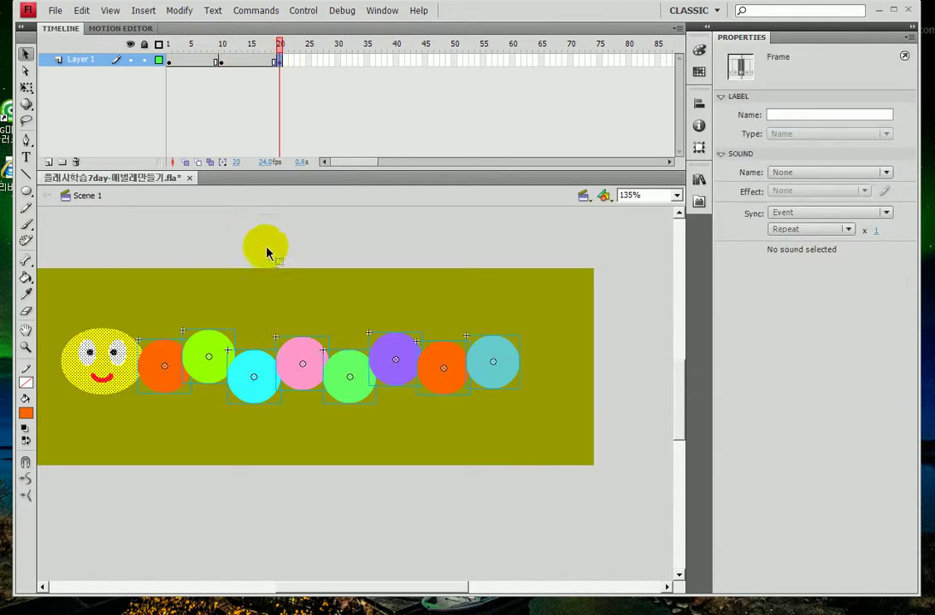
pyautogui.click(266, 261)
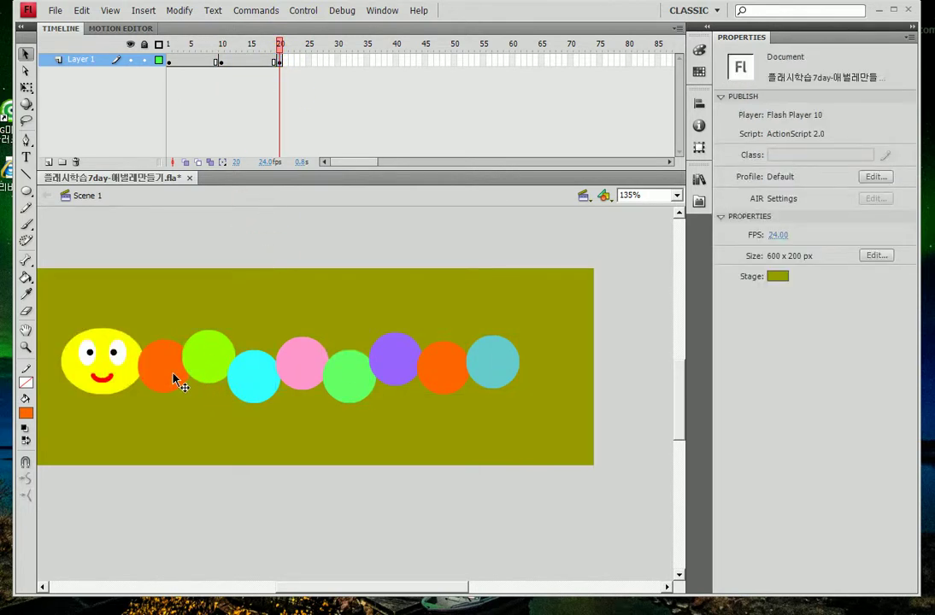
# Step: In frame 20, lower the lime green circle level with the first orange circle and nudge the cyan circle slightly down
pyautogui.click(174, 379)
pyautogui.click(205, 376)
pyautogui.click(246, 385)
# Step: In frame 20, lower the pink circle below the cyan one and the light green circle further still, making the body sag
pyautogui.click(300, 374)
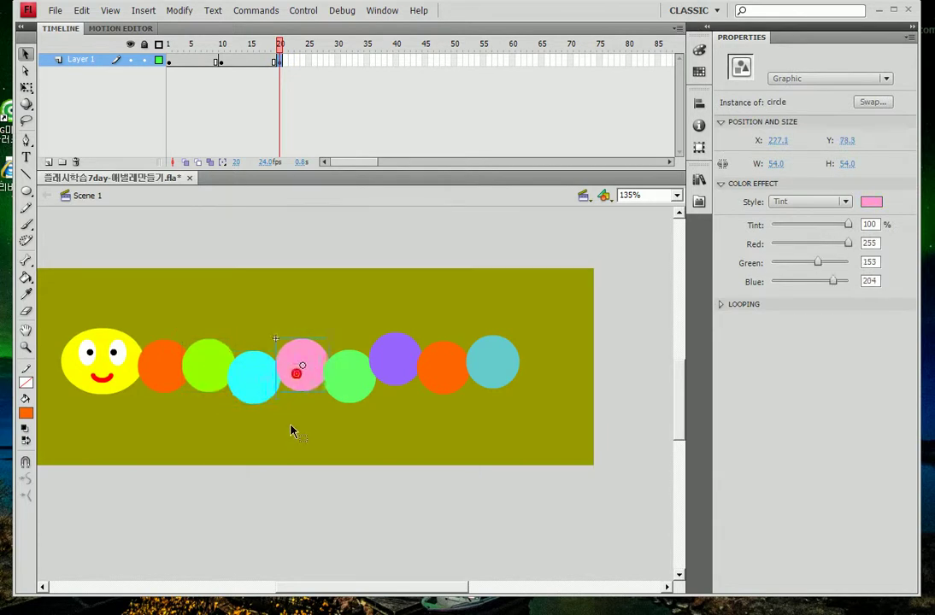
pyautogui.press('Down')
pyautogui.press('Down')
pyautogui.press('Down')
pyautogui.press('Down')
pyautogui.press('Down')
pyautogui.press('Down')
pyautogui.press('Down')
pyautogui.press('Down')
pyautogui.press('Down')
pyautogui.press('Down')
pyautogui.press('Down')
pyautogui.press('Down')
pyautogui.click(344, 386)
pyautogui.press('Down')
pyautogui.press('Down')
pyautogui.press('Down')
pyautogui.press('Down')
pyautogui.press('Down')
pyautogui.press('Down')
pyautogui.press('Down')
pyautogui.press('Down')
pyautogui.press('Down')
pyautogui.press('Down')
pyautogui.press('Down')
pyautogui.press('Down')
pyautogui.press('Down')
pyautogui.press('Down')
pyautogui.press('Down')
pyautogui.press('Down')
pyautogui.press('Down')
pyautogui.press('Down')
pyautogui.press('Down')
pyautogui.press('Down')
# Step: In frame 20, lower the purple circle to a height between the light green circle and the second orange circle
pyautogui.click(389, 365)
pyautogui.press('Down')
pyautogui.press('Down')
pyautogui.press('Down')
pyautogui.press('Down')
pyautogui.press('Down')
pyautogui.press('Down')
pyautogui.press('Down')
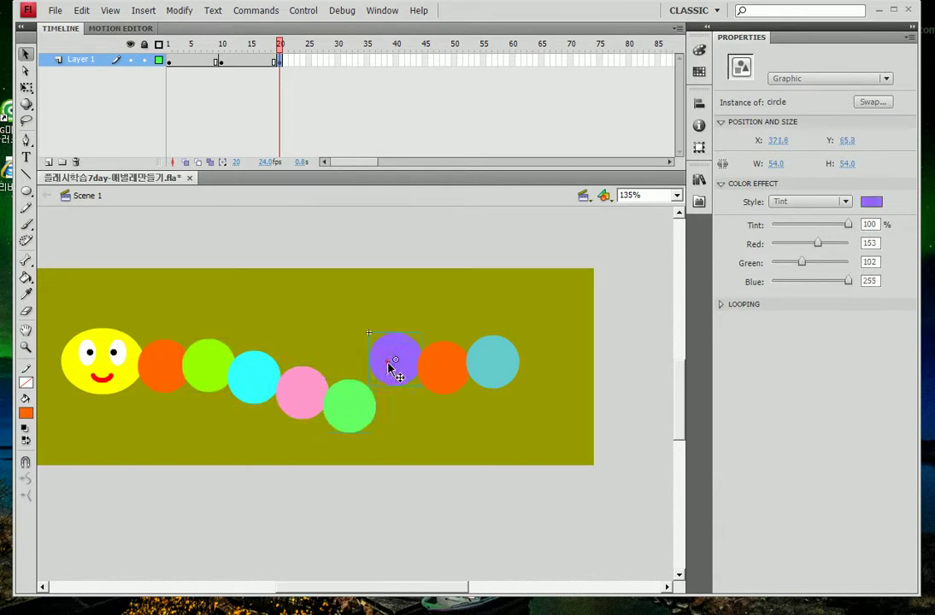
pyautogui.press('Down')
pyautogui.press('Down')
pyautogui.press('Down')
pyautogui.press('Down')
pyautogui.press('Down')
pyautogui.click(440, 384)
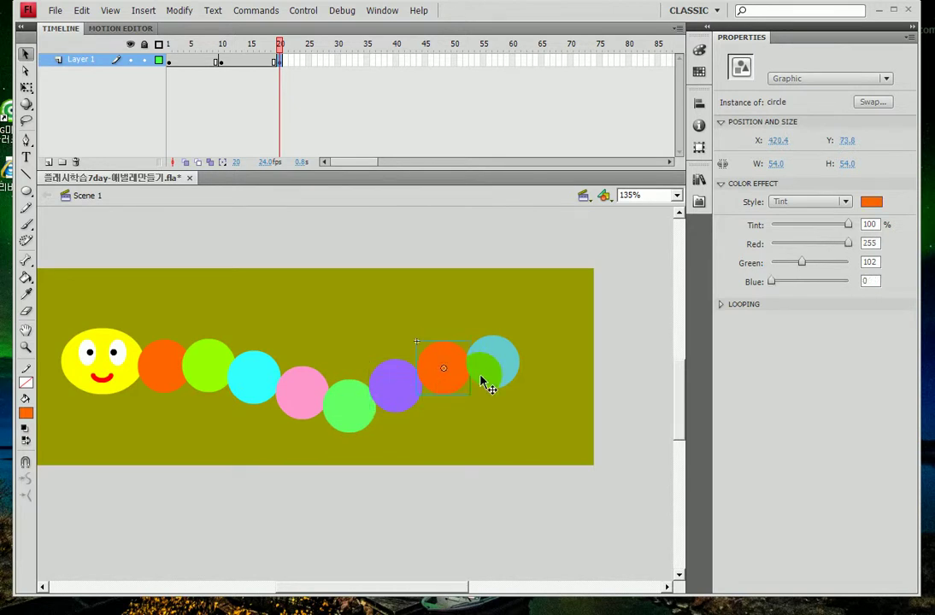
# Step: Compare the poses in the frames up to 20 and extend Layer 1 with a regular frame at frame 30
pyautogui.click(192, 61)
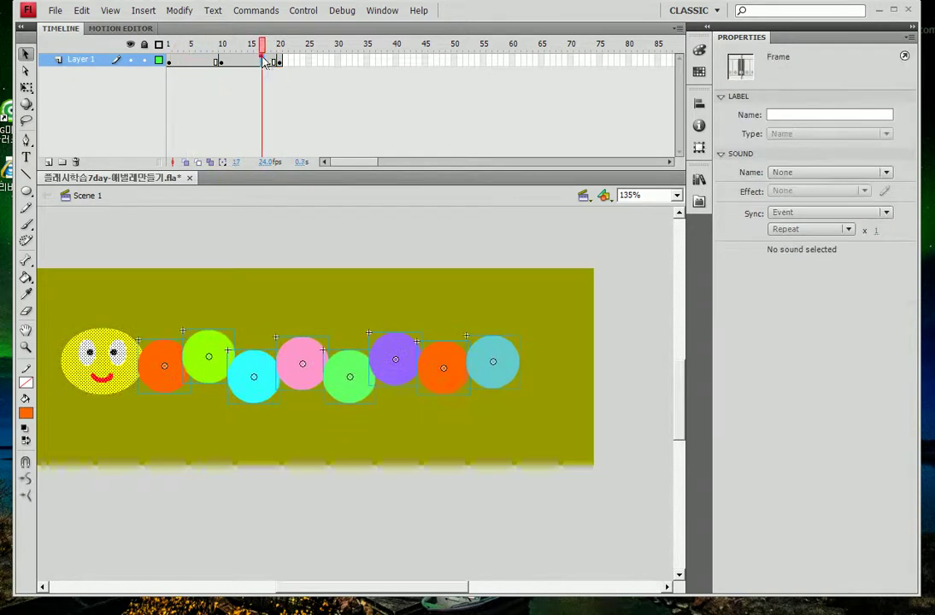
pyautogui.click(299, 62)
pyautogui.click(217, 61)
pyautogui.click(278, 62)
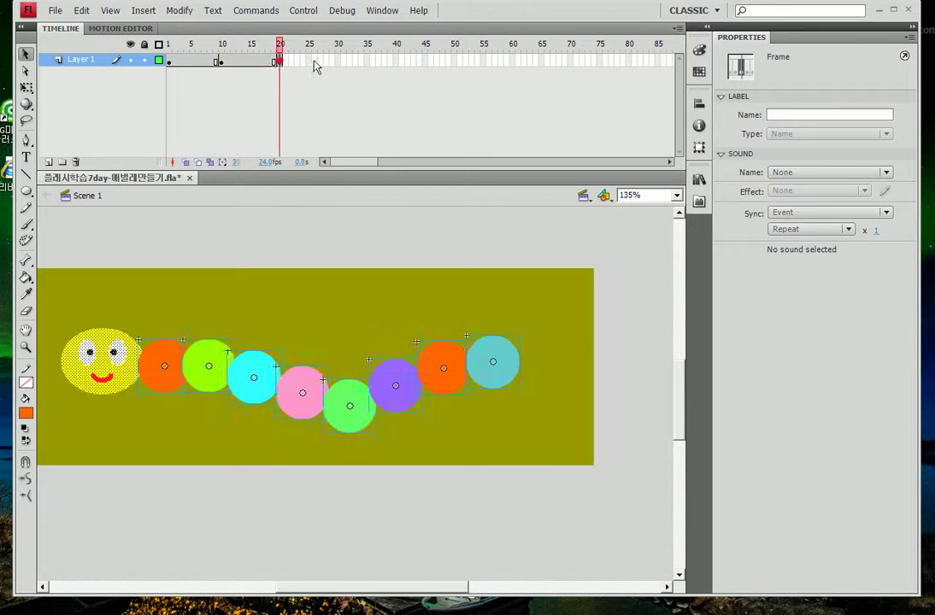
pyautogui.click(313, 61)
pyautogui.click(338, 61)
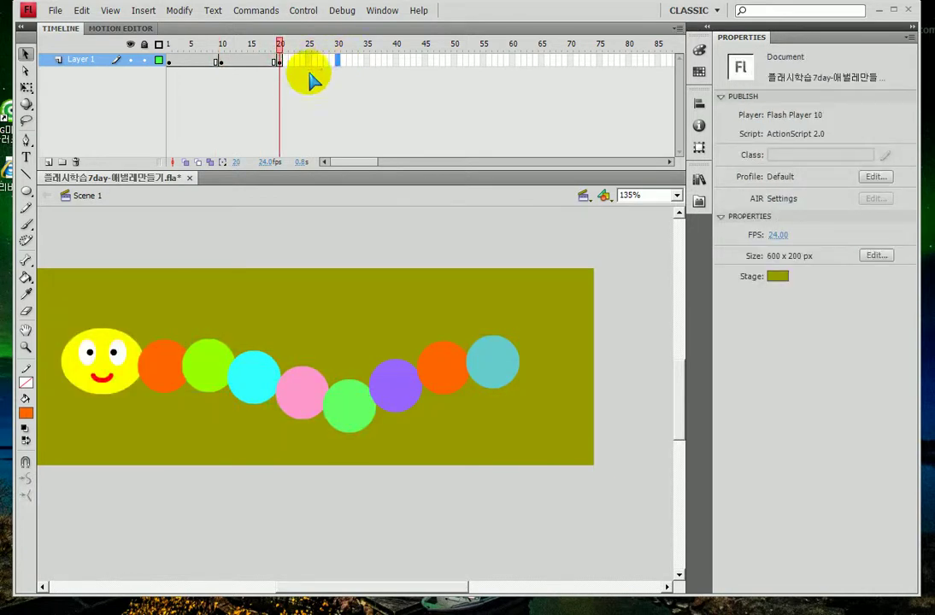
pyautogui.click(339, 61)
pyautogui.click(323, 111)
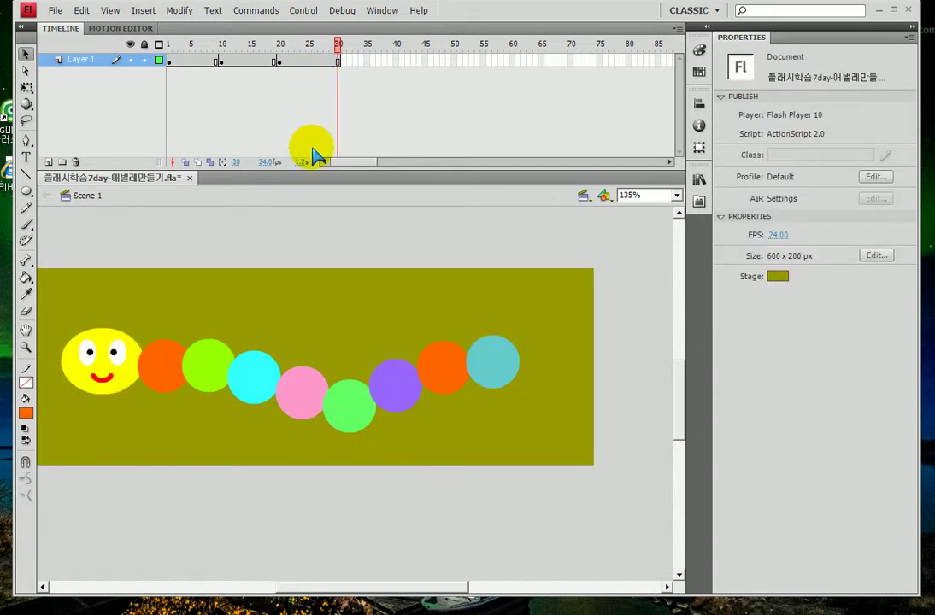
# Step: Test the movie to watch the caterpillar's animation, moving the preview window aside and closing it after viewing
pyautogui.hotkey('ctrl', 'Return')
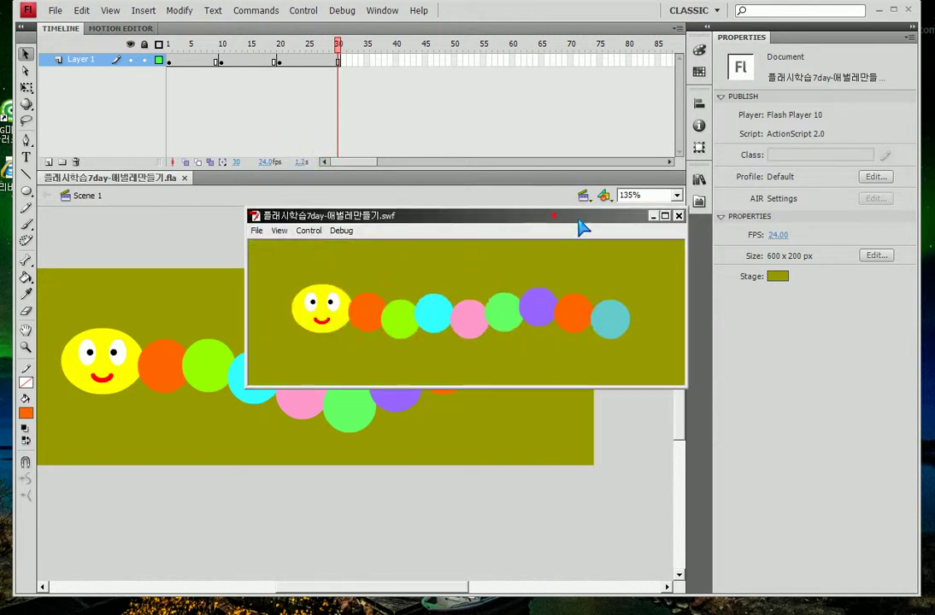
pyautogui.moveTo(557, 220); pyautogui.dragTo(686, 212)
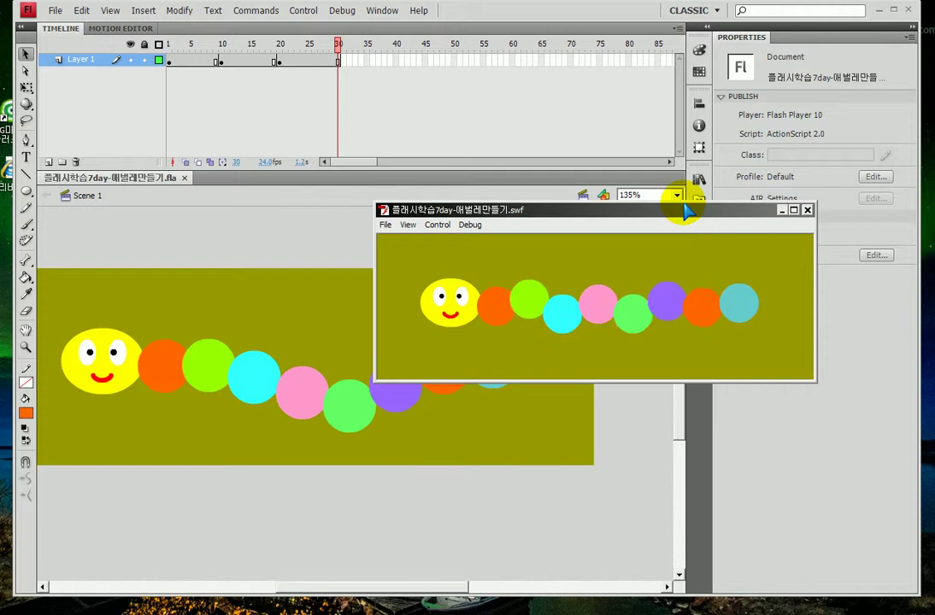
pyautogui.click(807, 209)
# Step: In frame 20, lower the teal tail circle to about Y 82.1, keeping its horizontal position
pyautogui.click(279, 61)
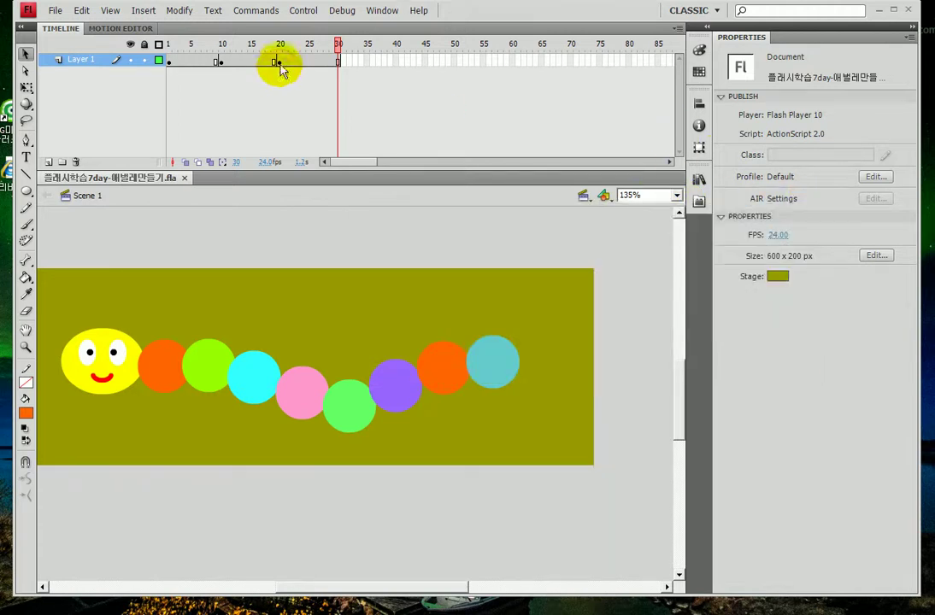
pyautogui.click(552, 294)
pyautogui.click(510, 361)
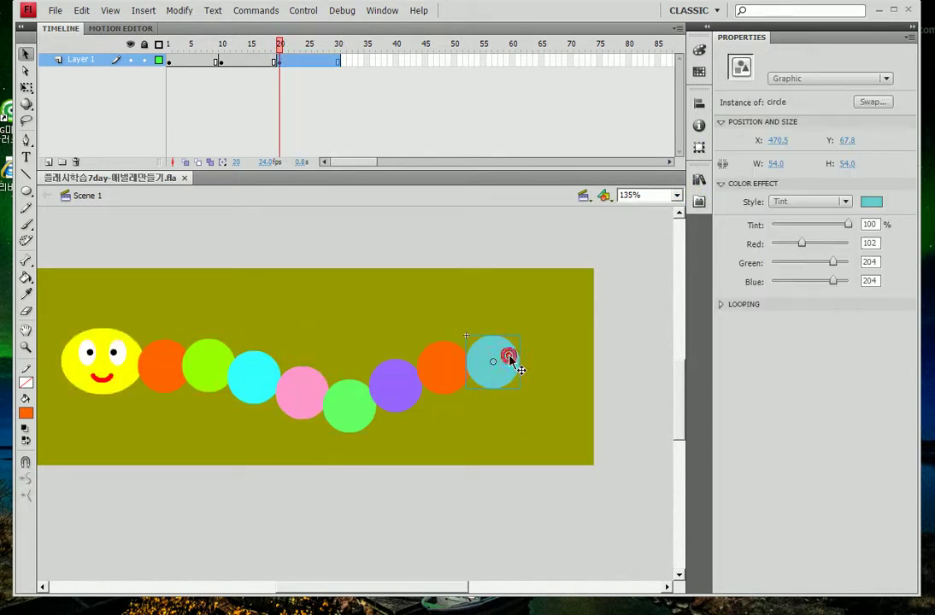
pyautogui.press('Down')
pyautogui.press('Down')
pyautogui.press('Down')
pyautogui.press('Down')
pyautogui.press('Down')
pyautogui.press('Down')
pyautogui.press('Down')
pyautogui.press('Down')
pyautogui.press('Down')
pyautogui.press('Down')
pyautogui.press('Down')
pyautogui.press('Down')
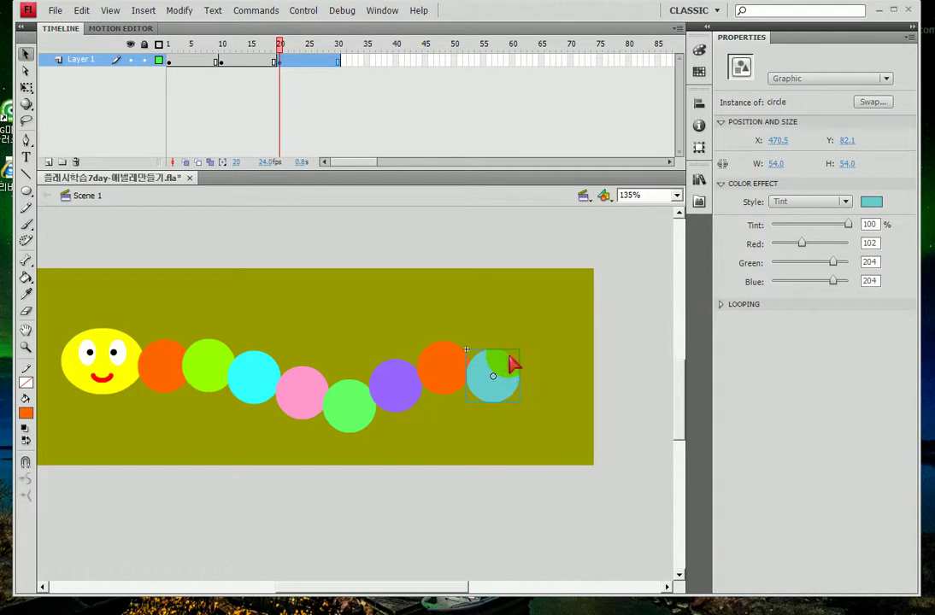
# Step: Test the movie again to check the tail's motion, with the preview window moved clear of the stage
pyautogui.hotkey('ctrl', 'Return')
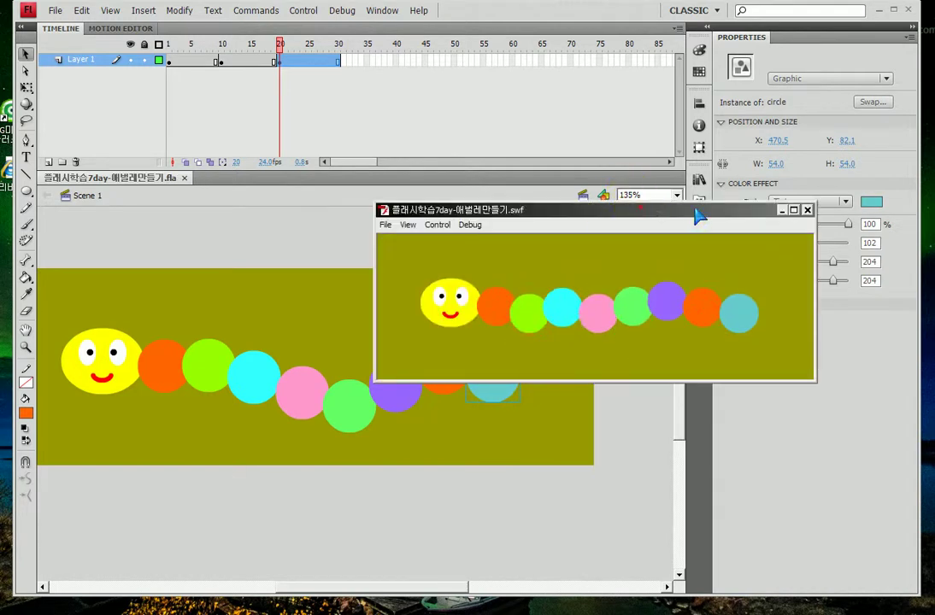
pyautogui.moveTo(645, 216); pyautogui.dragTo(732, 205)
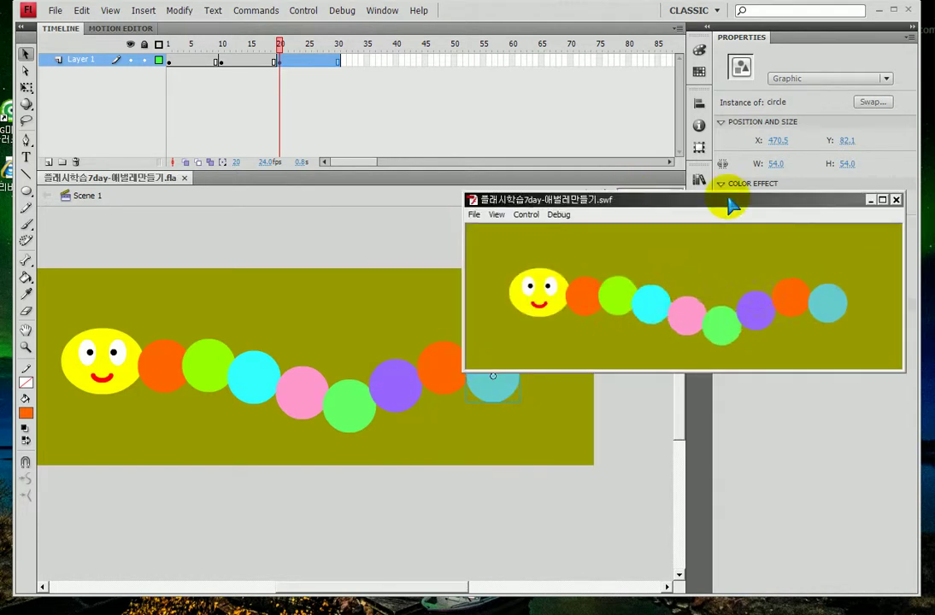